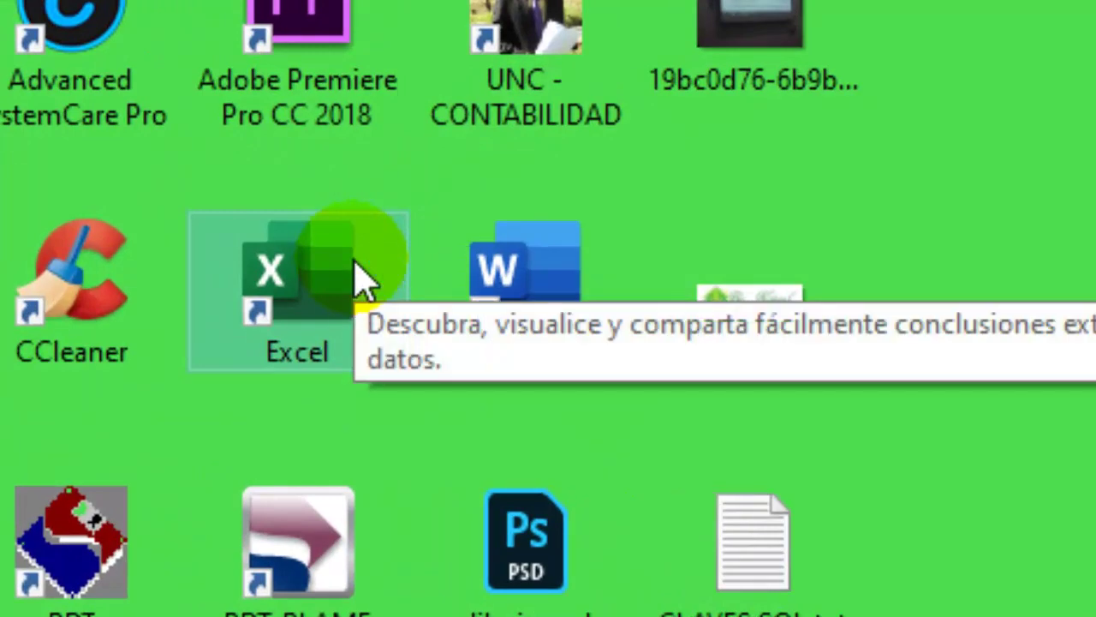
Launch Excel, start a blank workbook (Libro1) and maximize its window
double_click(356, 262)
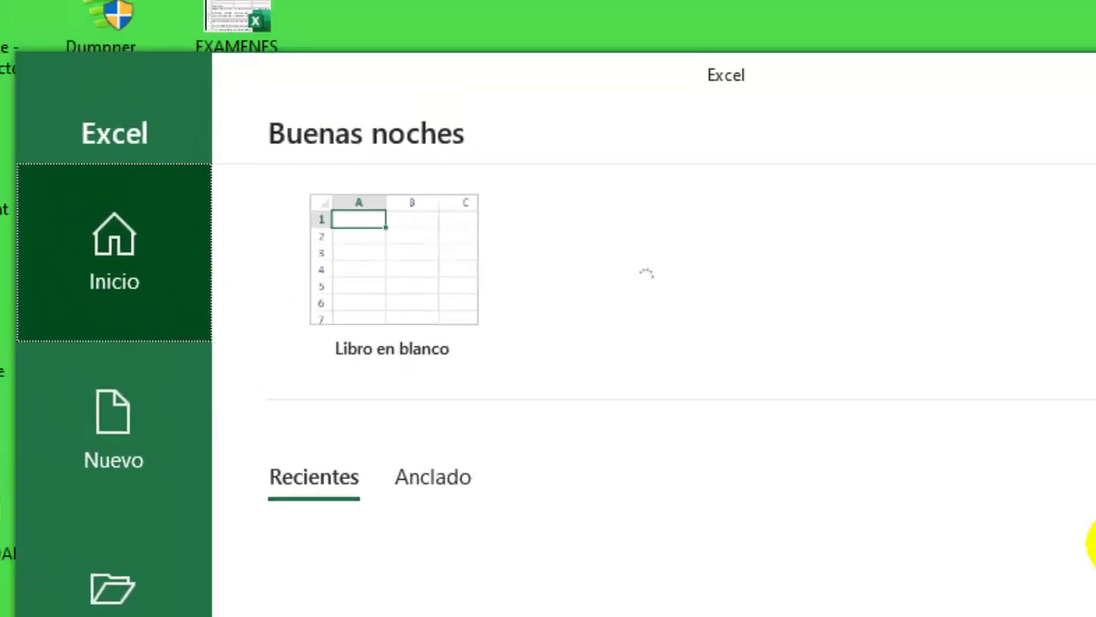
left_click(378, 248)
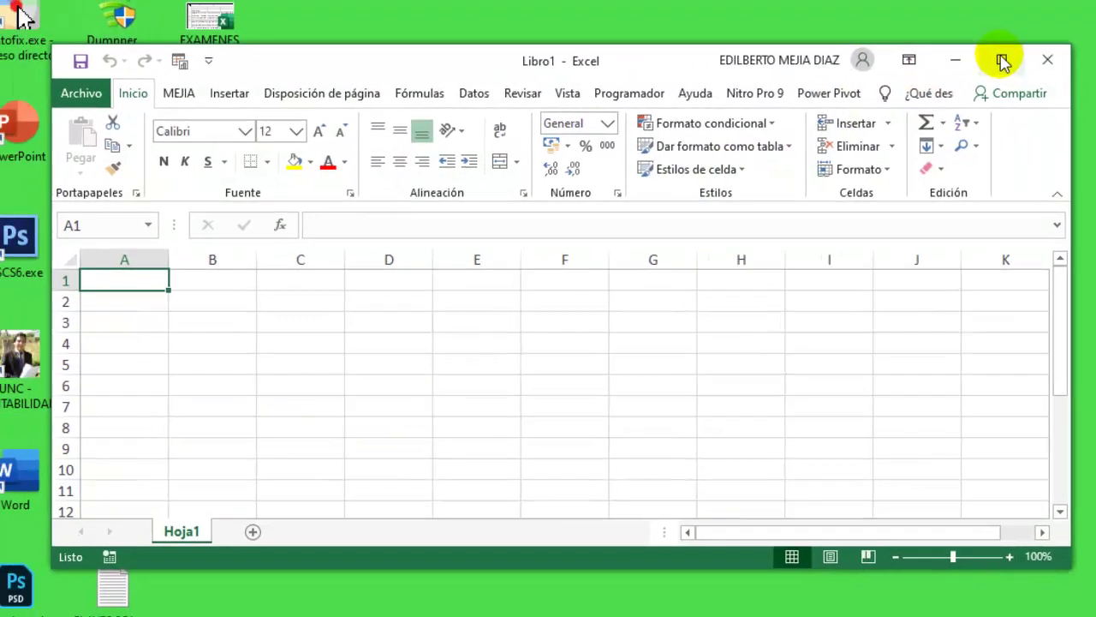
left_click(1093, 62)
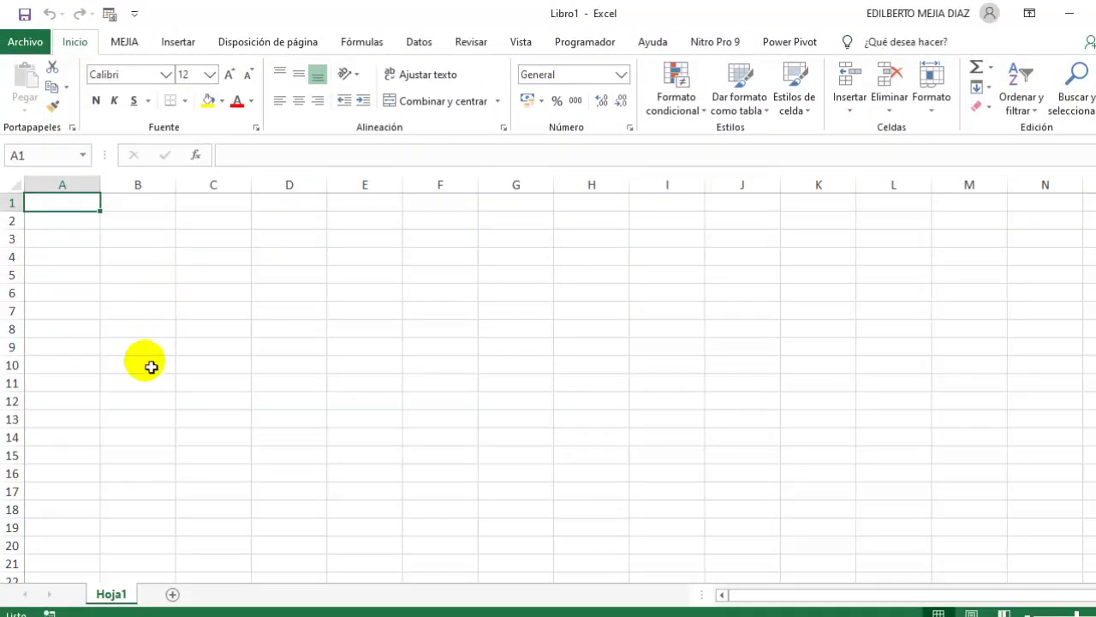
Fill a large cell block on Hoja1 from A1 with 'aaaaaaaaaaaaaaaa' using Ctrl+Enter
left_click(206, 507)
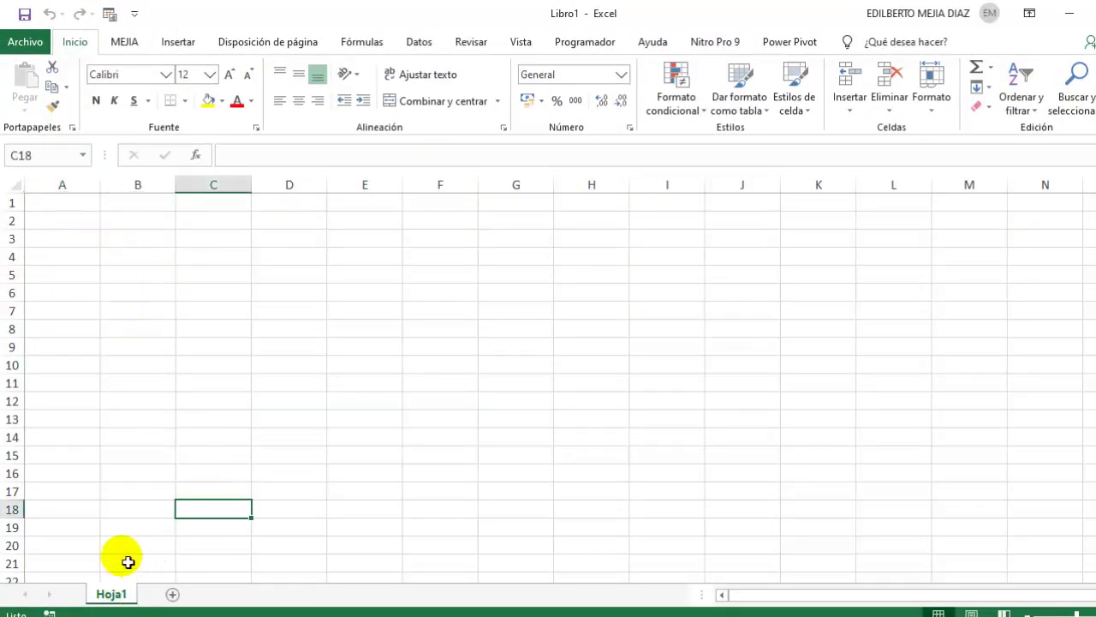
left_click(65, 216)
left_click_drag(64, 210, 1043, 571)
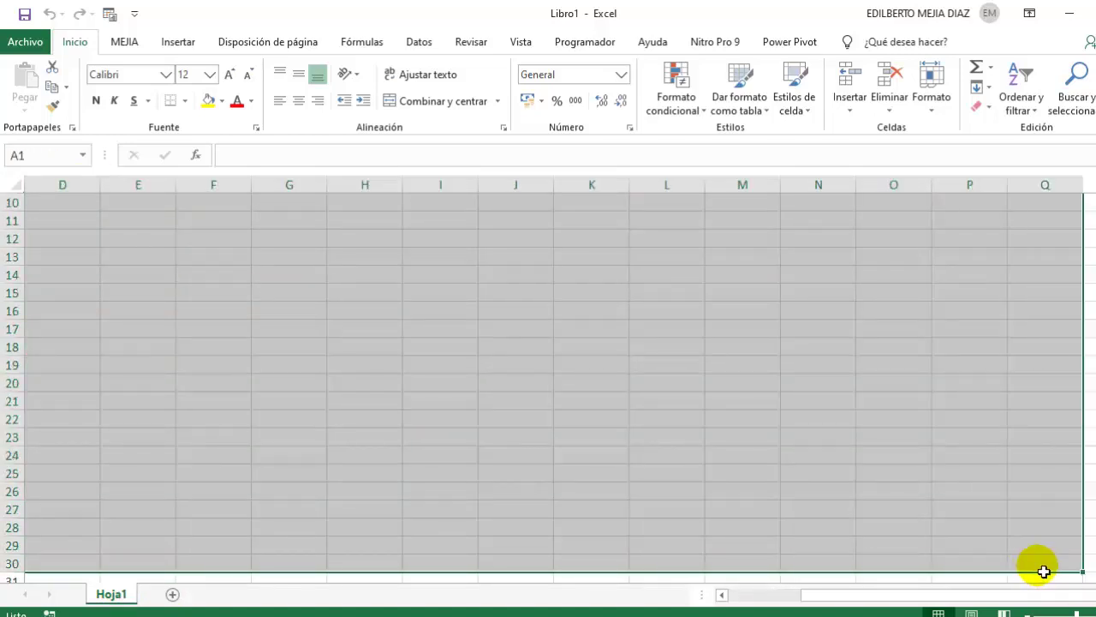
type("aaaaaaaaaaaaaaaa")
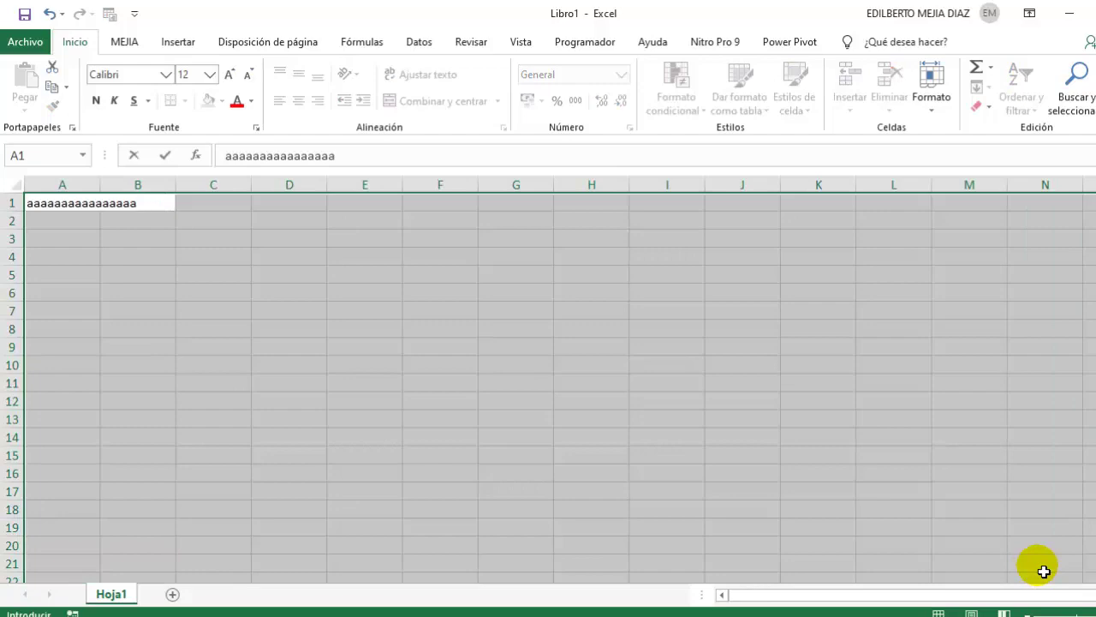
key("ctrl+Return")
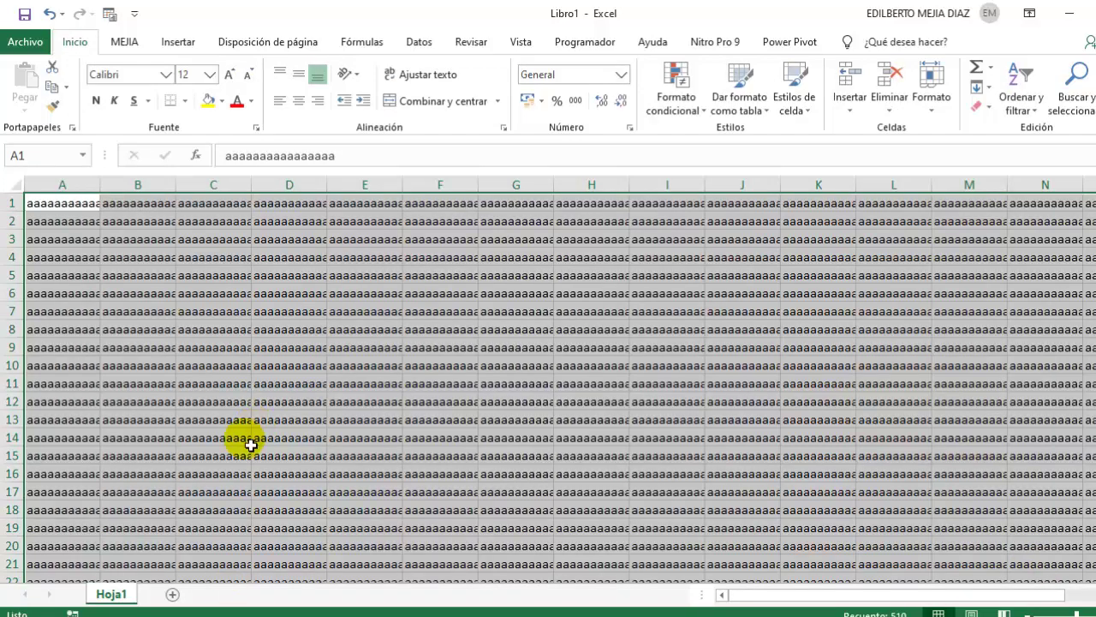
Add sheet Hoja2 and fill a large cell block with 'bbbbb'
left_click(172, 594)
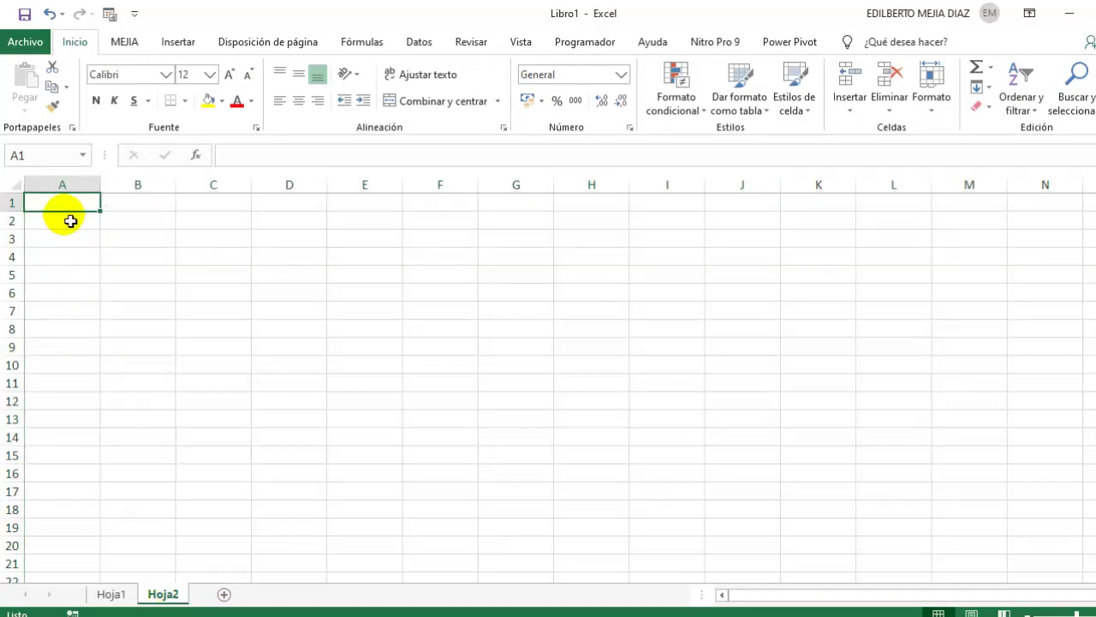
left_click_drag(78, 205, 1037, 561)
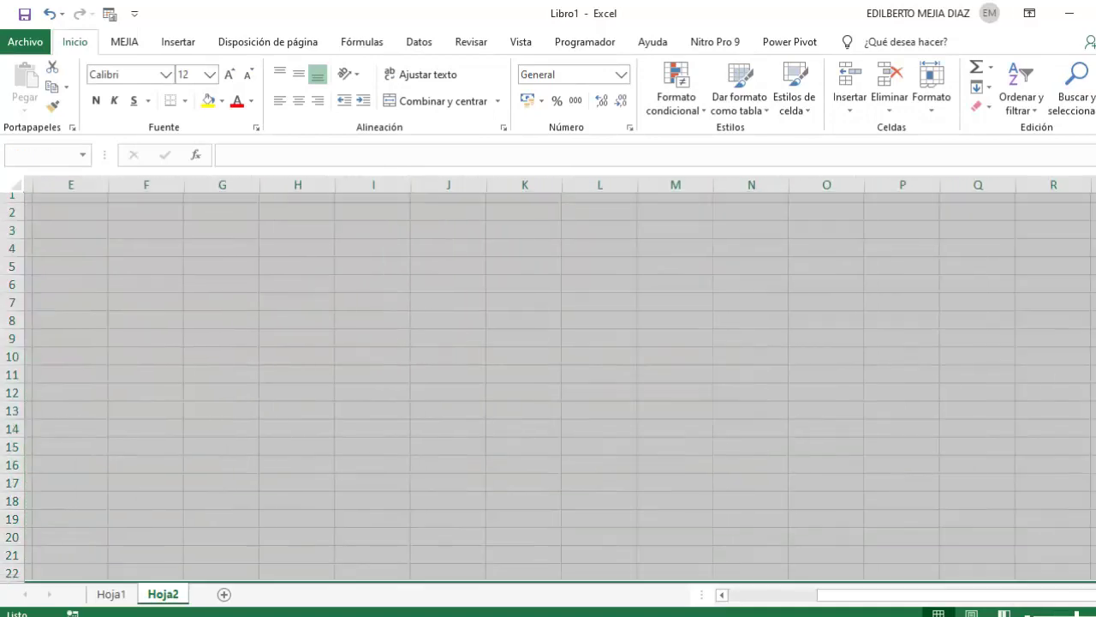
type("bbbbb")
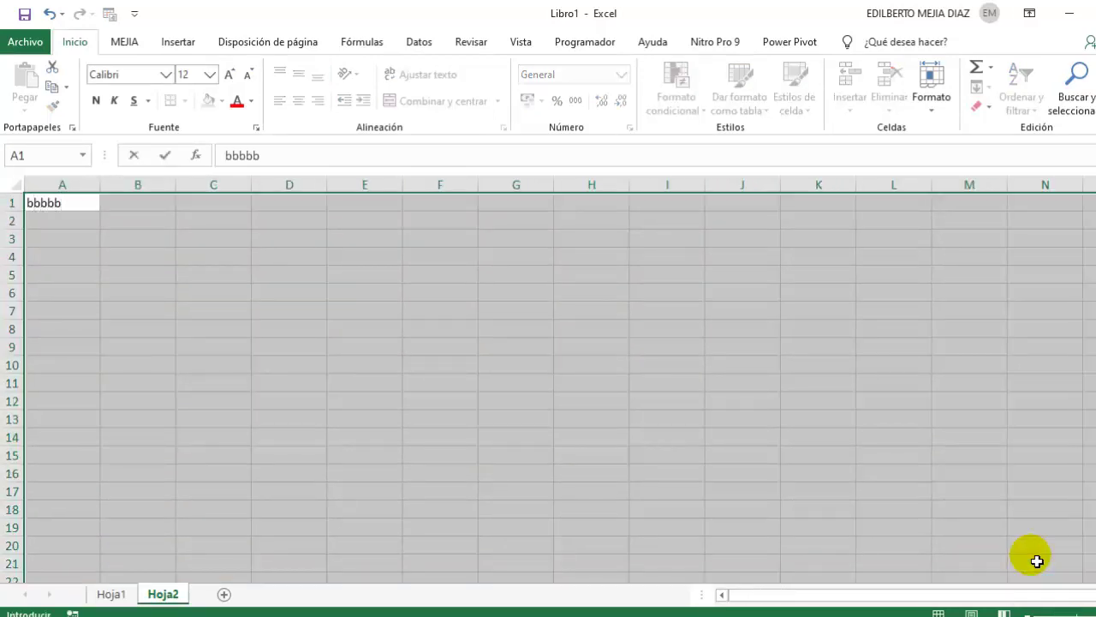
key("ctrl+Return")
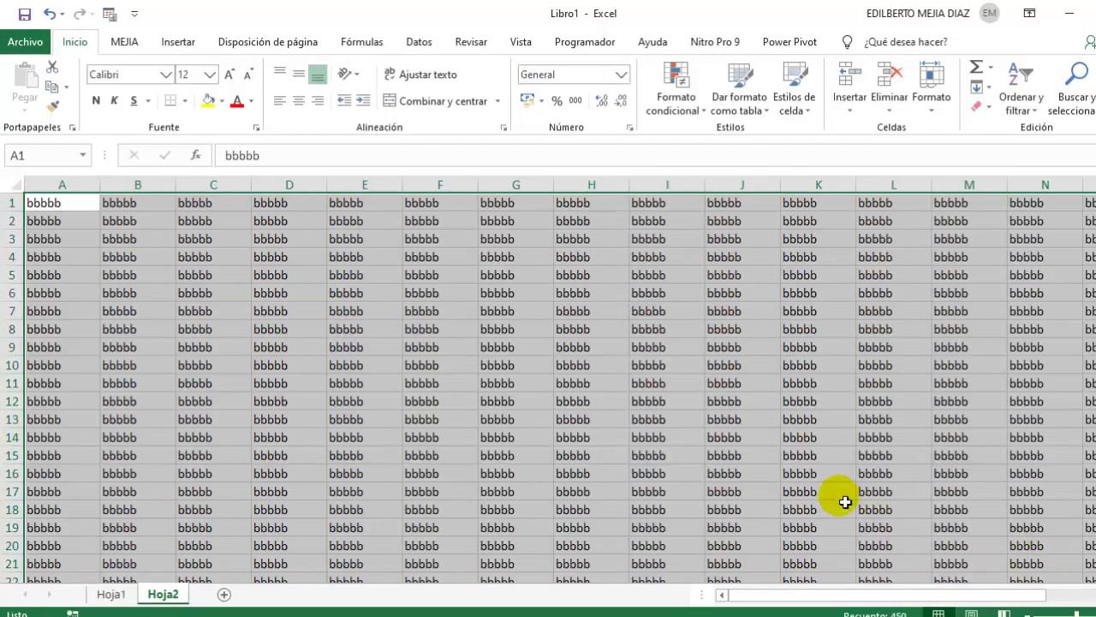
Add sheet Hoja3 and fill cells A1:O21 with 'cccccccc'
left_click(224, 594)
left_click_drag(62, 203, 1090, 561)
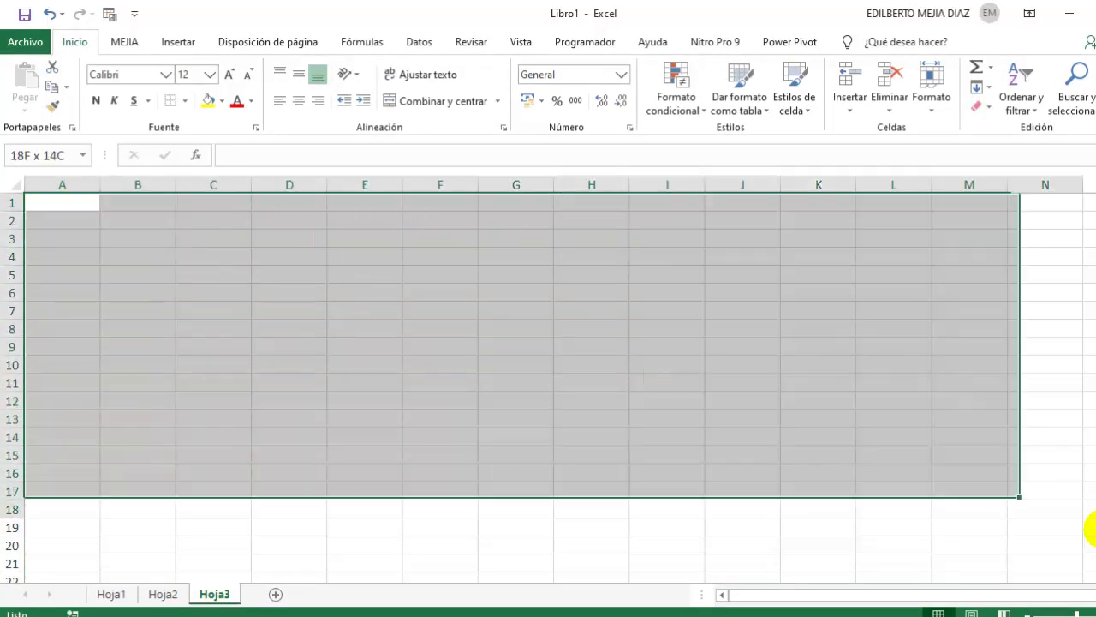
type("cccccccc")
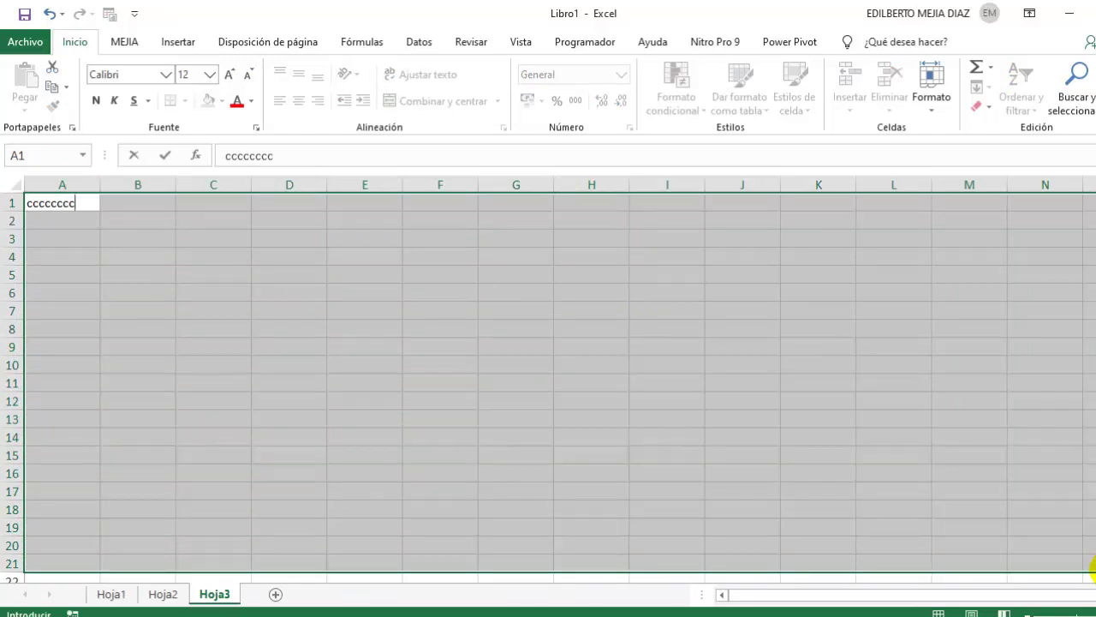
key("ctrl+Return")
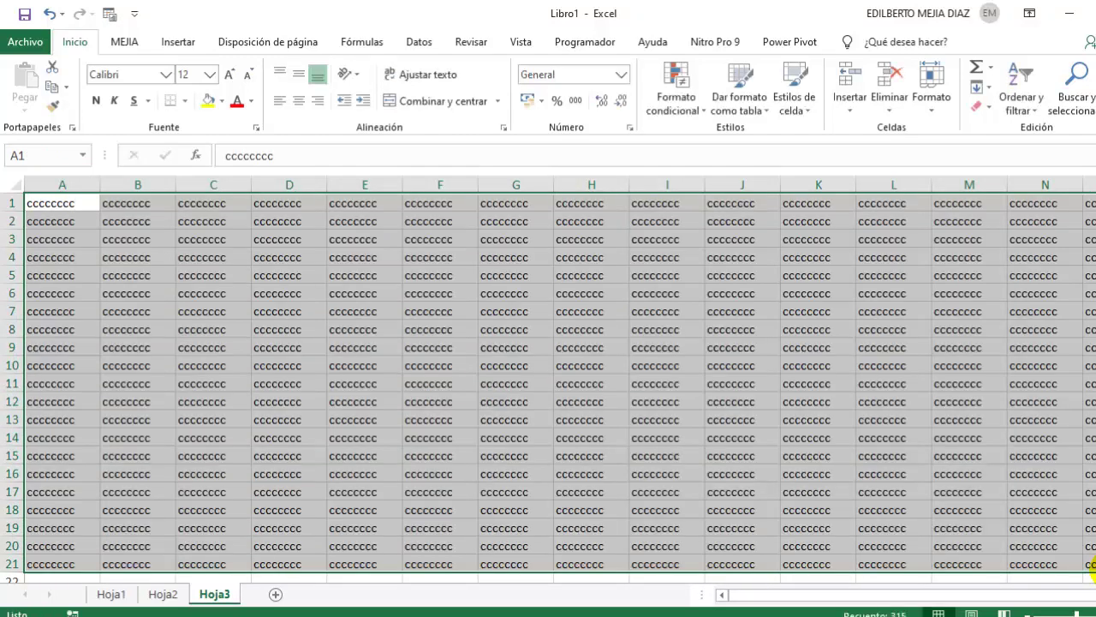
Switch between Hoja1 and Hoja2, leaving single cell E6 selected on Hoja2
left_click(158, 594)
left_click(114, 596)
left_click(242, 472)
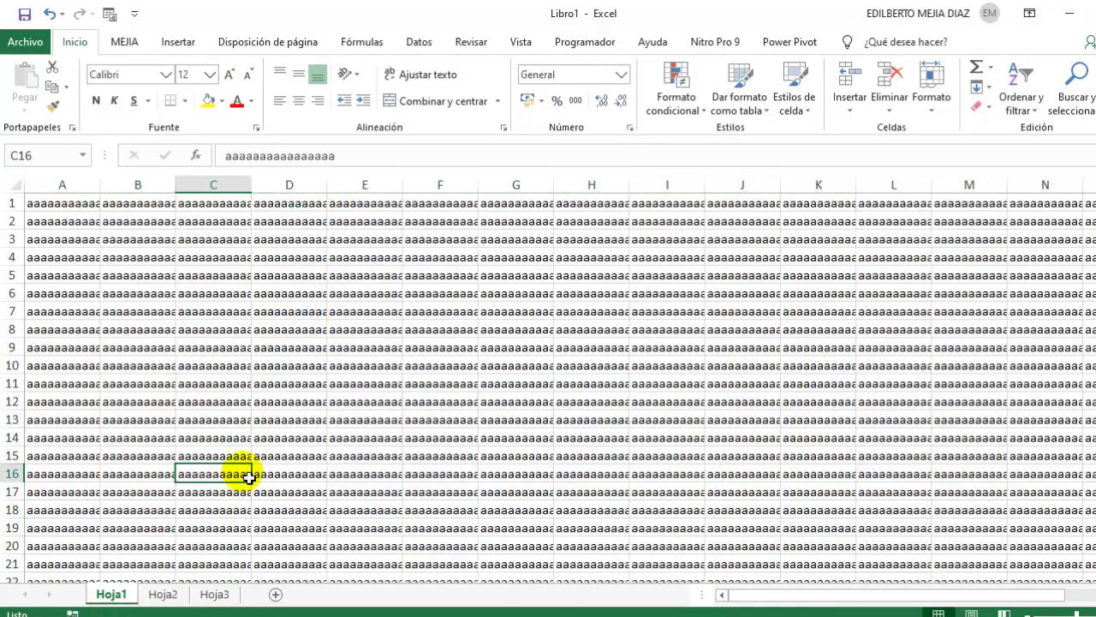
left_click(167, 597)
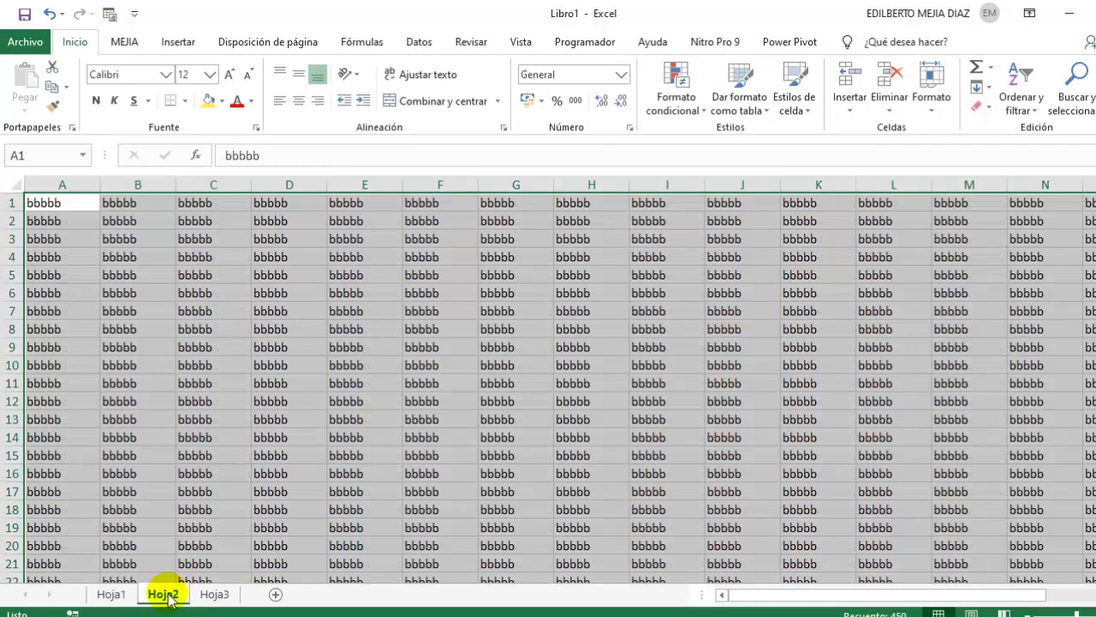
left_click(283, 401)
left_click(346, 295)
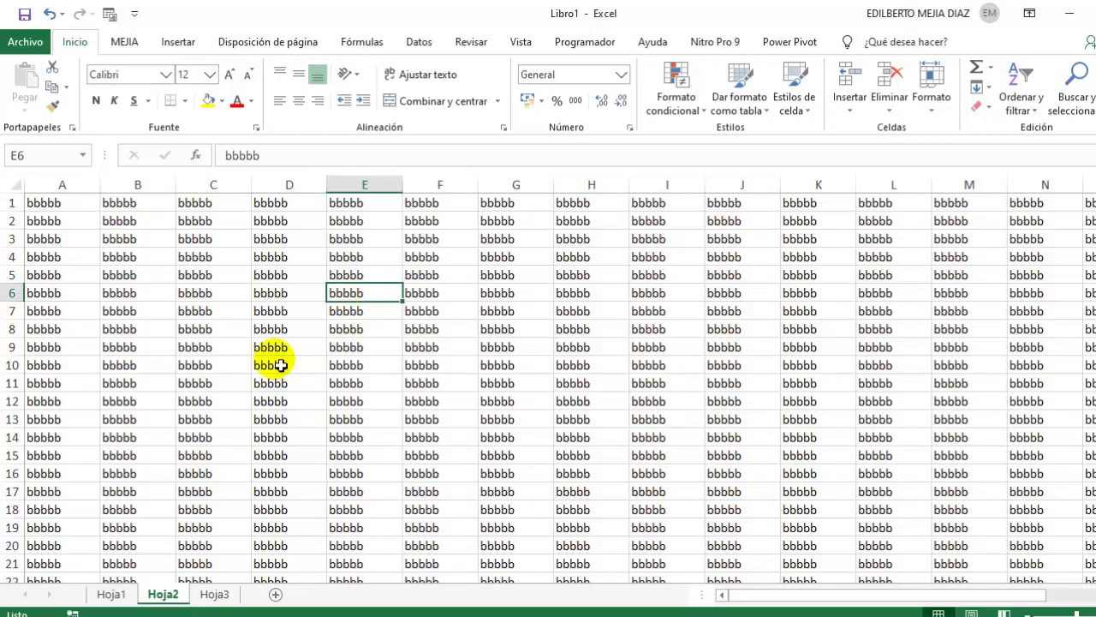
Move Hoja2 via Mover o copiar into (nuevo libro), creating Libro2
right_click(167, 597)
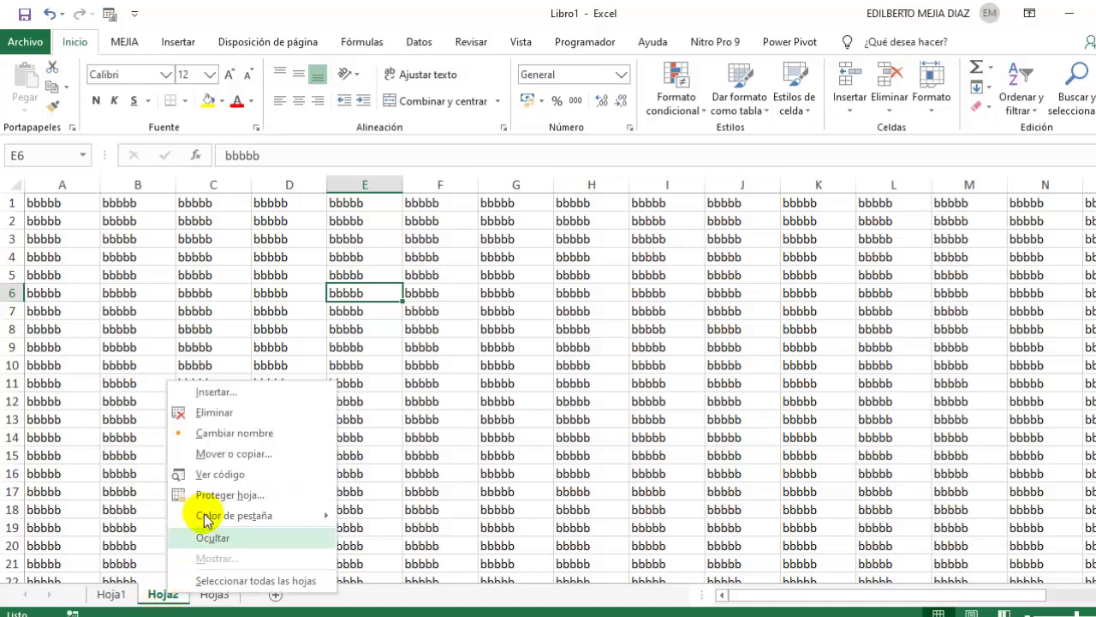
left_click(238, 454)
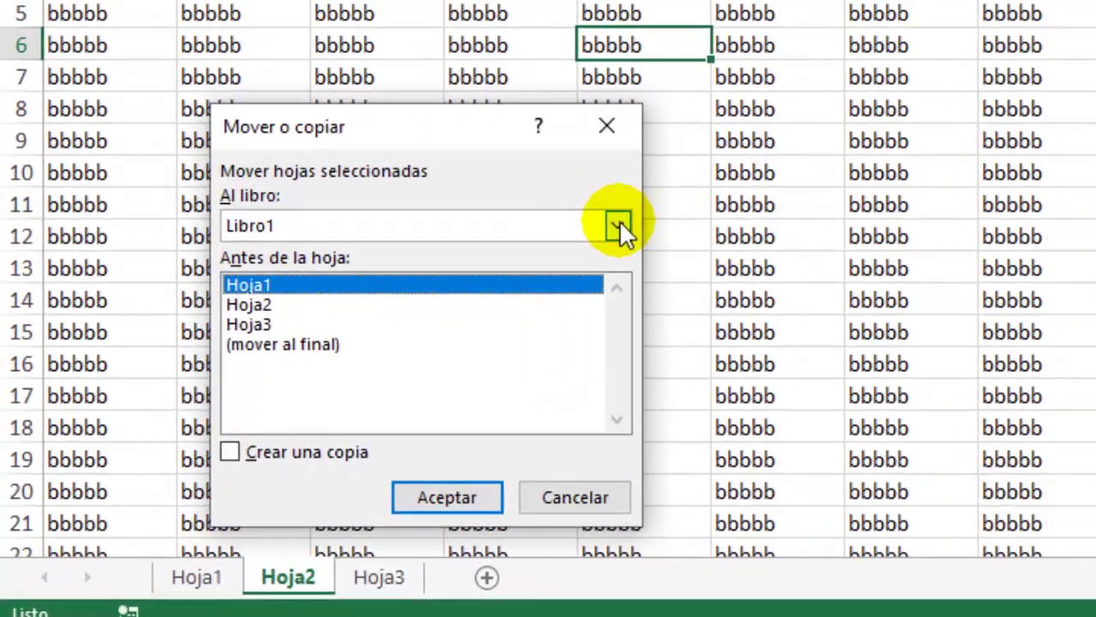
left_click(367, 384)
left_click(477, 177)
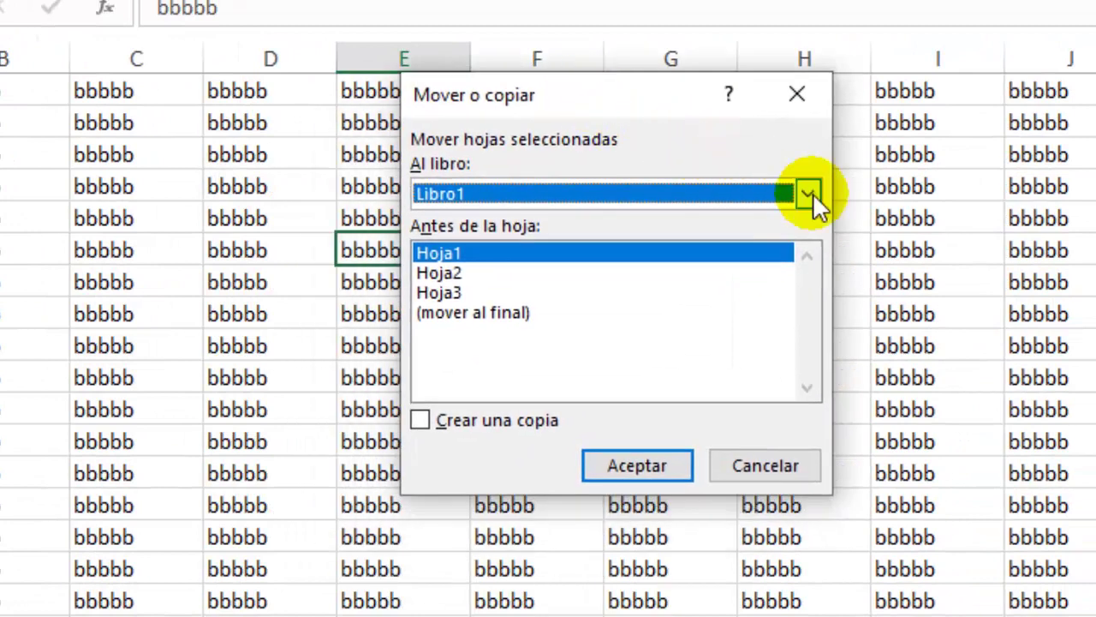
left_click(811, 193)
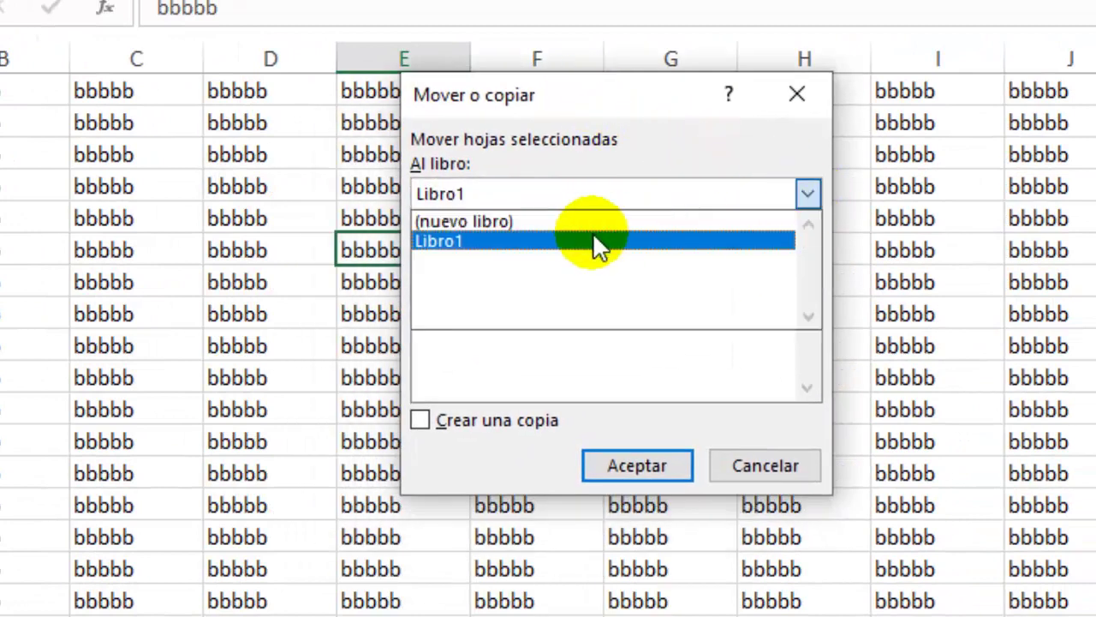
left_click(506, 219)
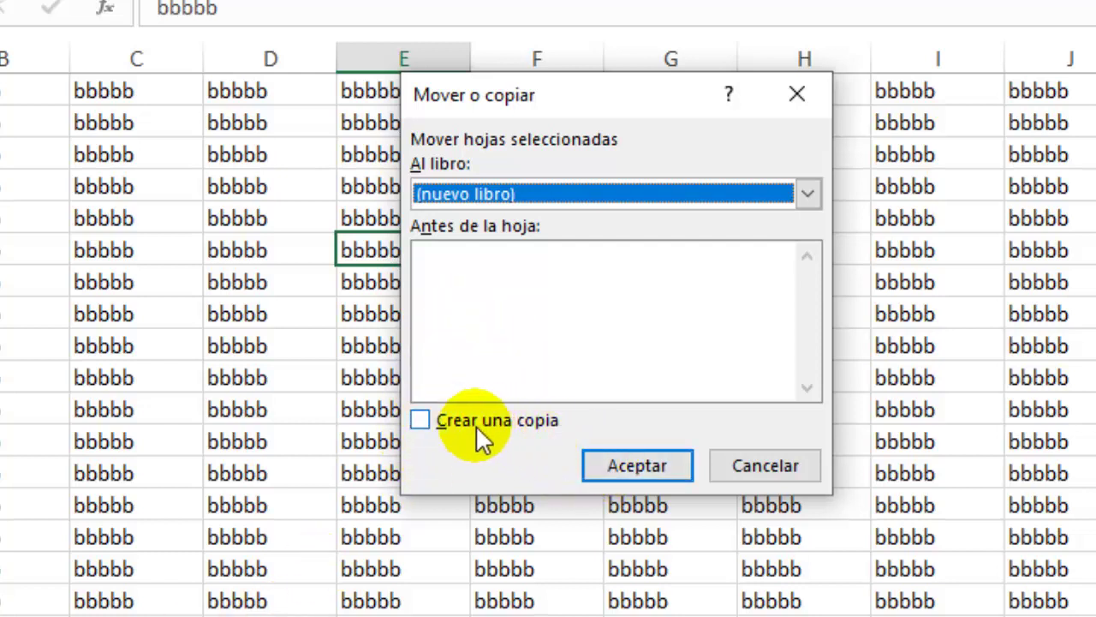
left_click(625, 458)
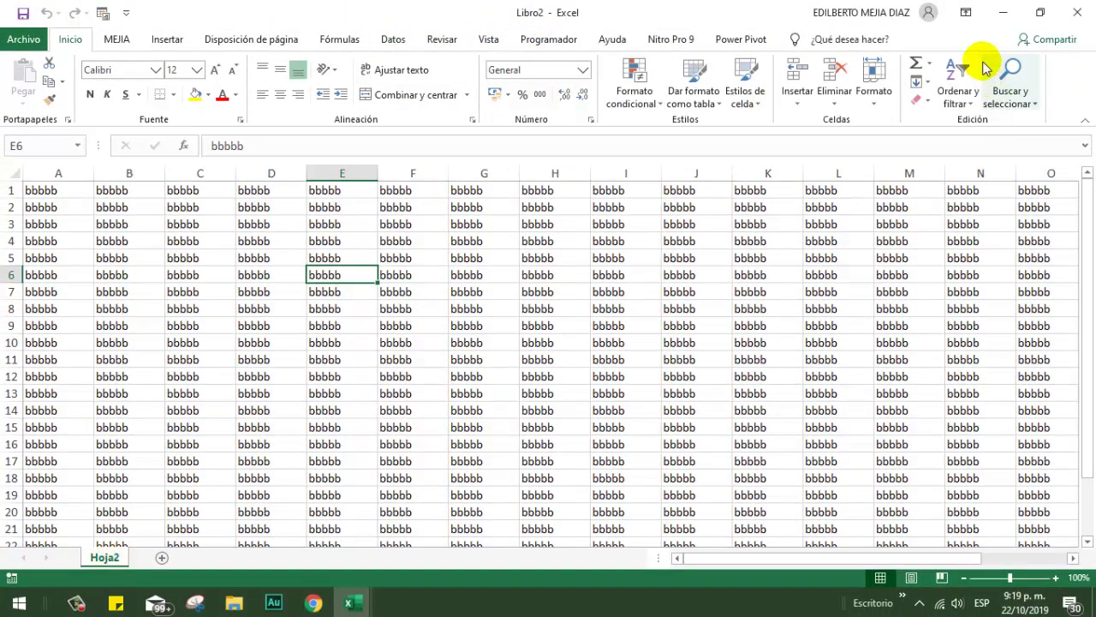
Minimize Libro2 and select cell F9 in Libro1 to clear the sheet selection
left_click(1003, 10)
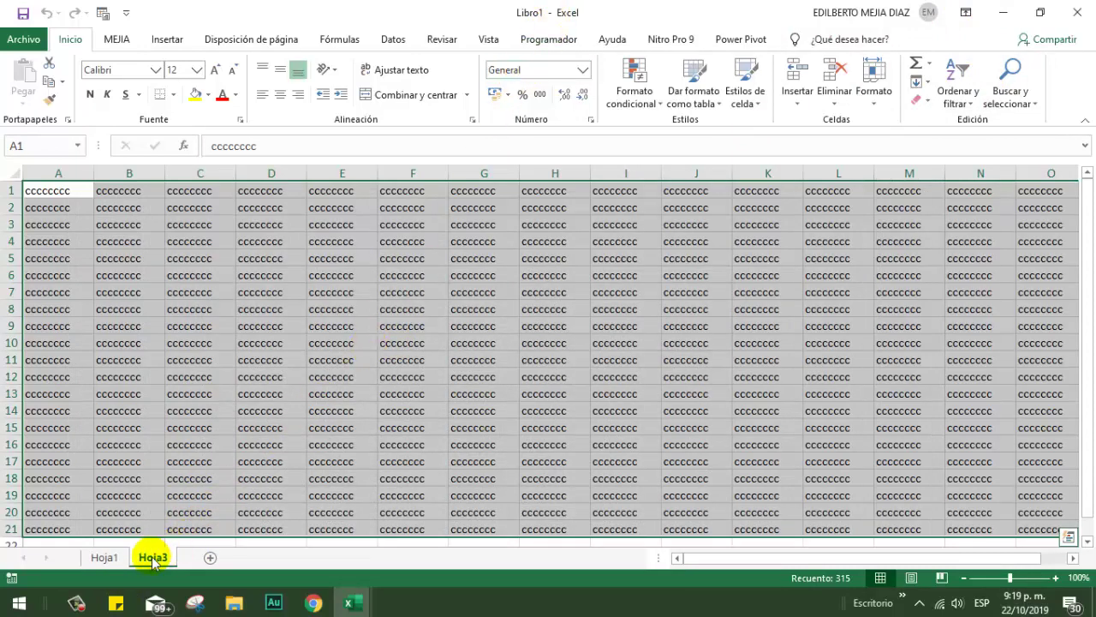
left_click(416, 324)
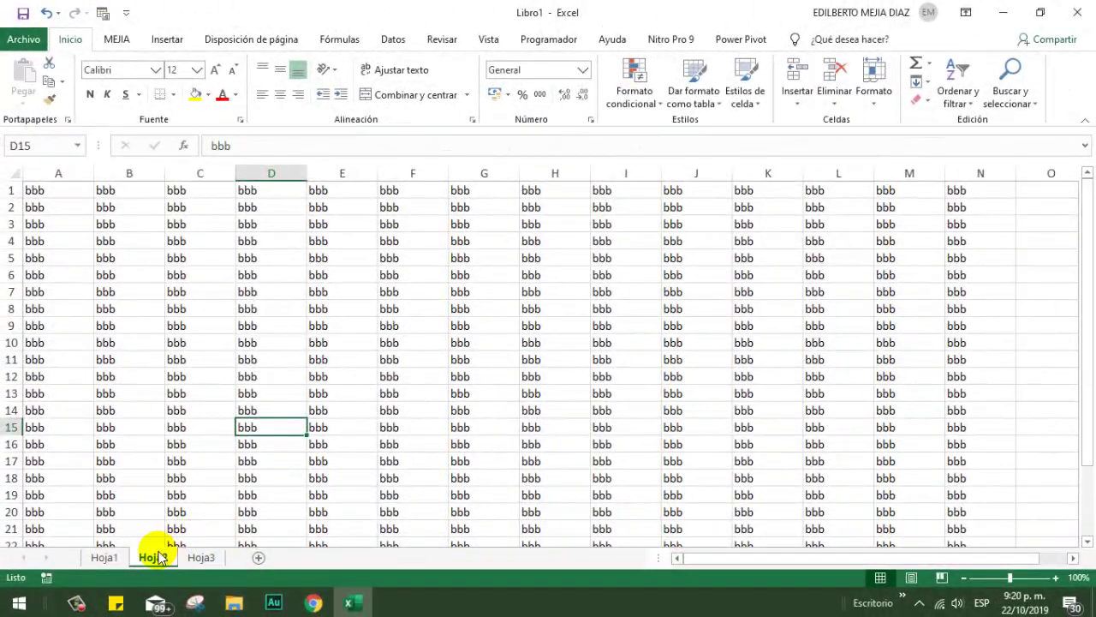
Copy Hoja2 into (nuevo libro) with Crear una copia ticked, creating Libro3
right_click(159, 557)
left_click(242, 419)
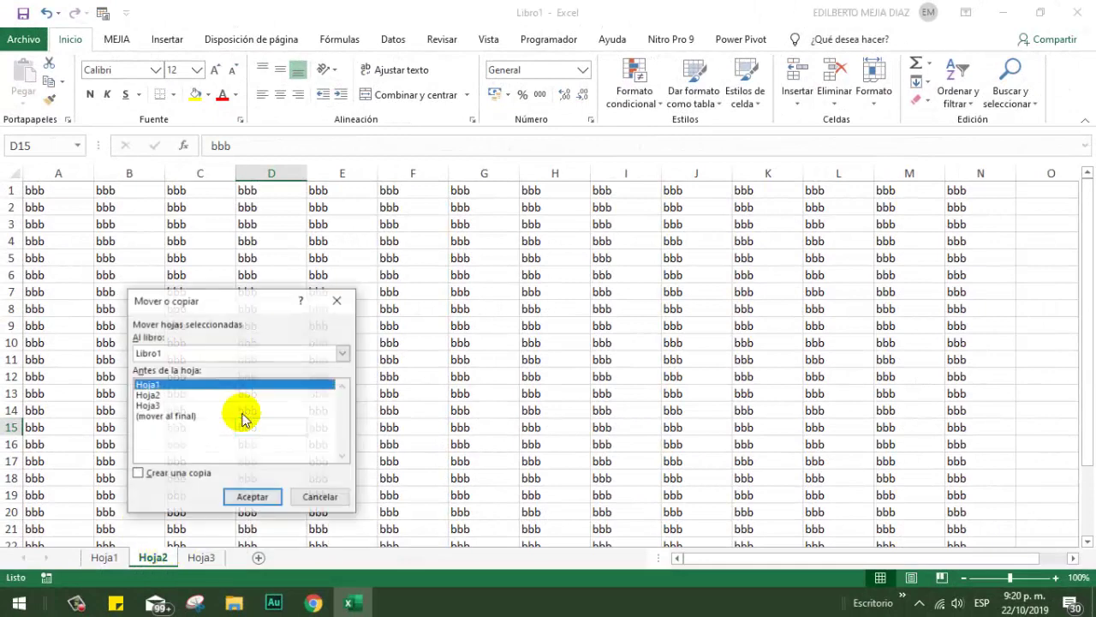
left_click(214, 354)
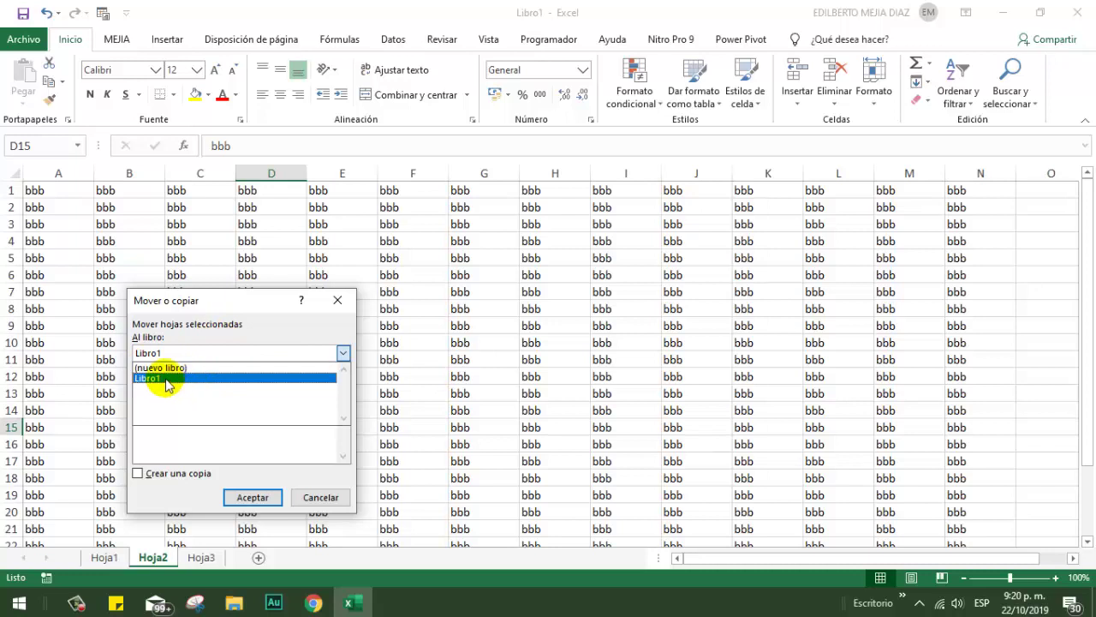
left_click(180, 367)
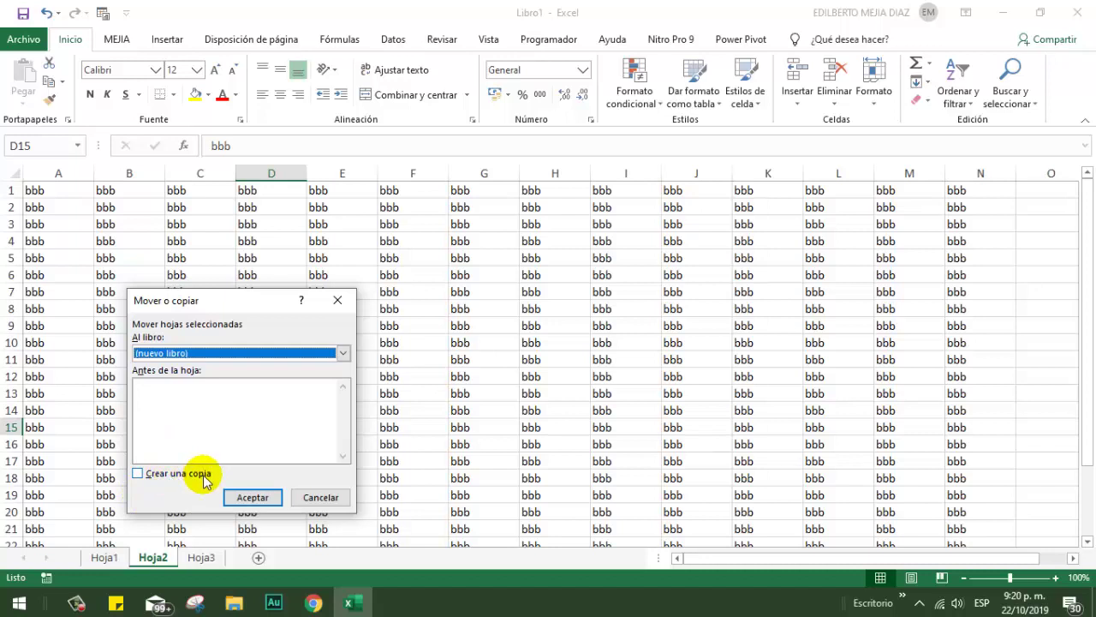
left_click(138, 473)
left_click(252, 497)
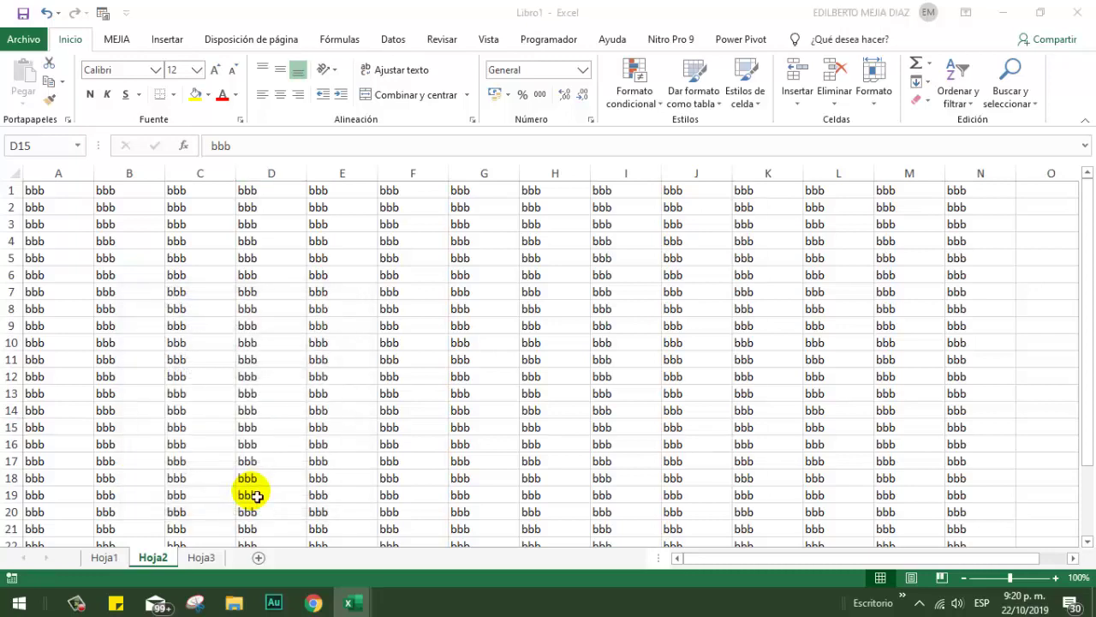
Minimize Libro3 to return to Libro1
scroll(342, 362, "down", 9)
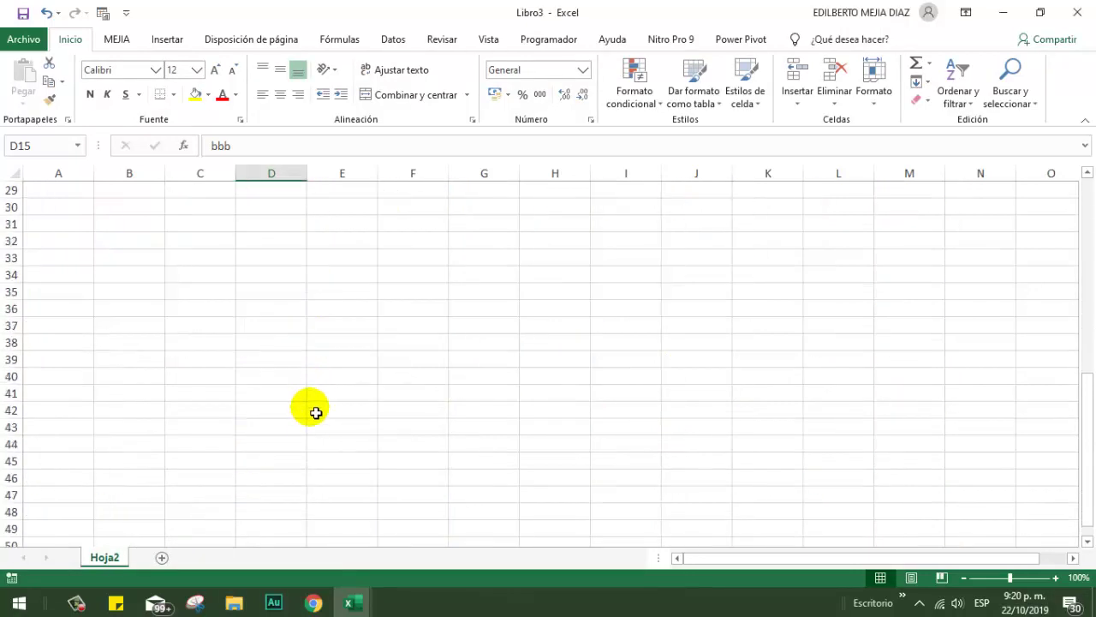
scroll(310, 428, "up", 8)
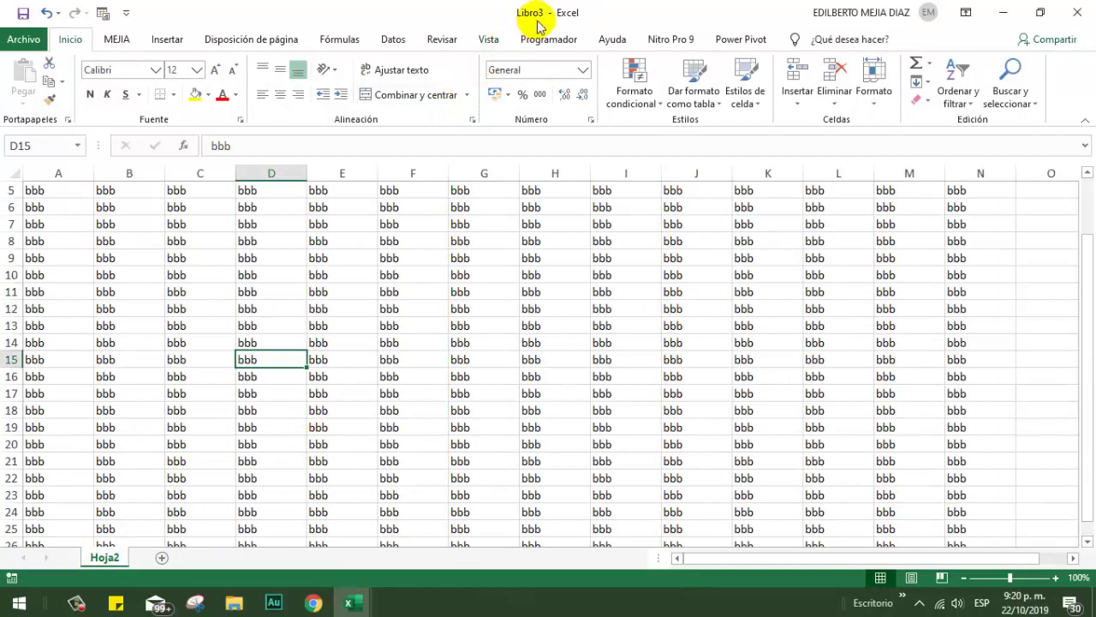
left_click(1001, 13)
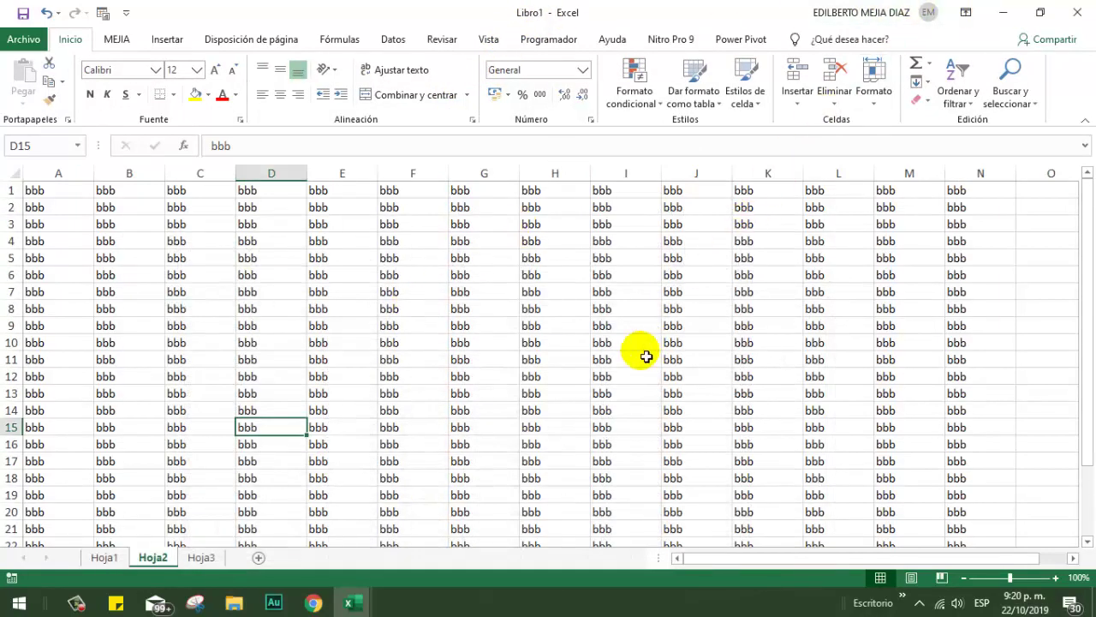
Fill A1:J19 with yellow and make columns D through G narrower
scroll(205, 231, "down", 9)
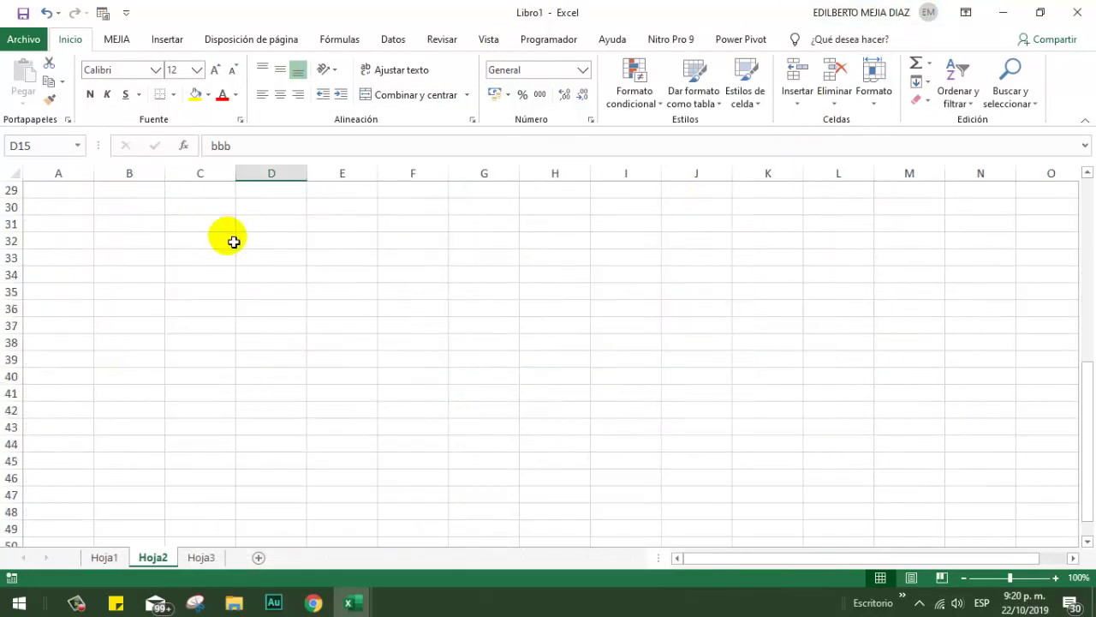
scroll(240, 240, "up", 5)
scroll(257, 244, "up", 4)
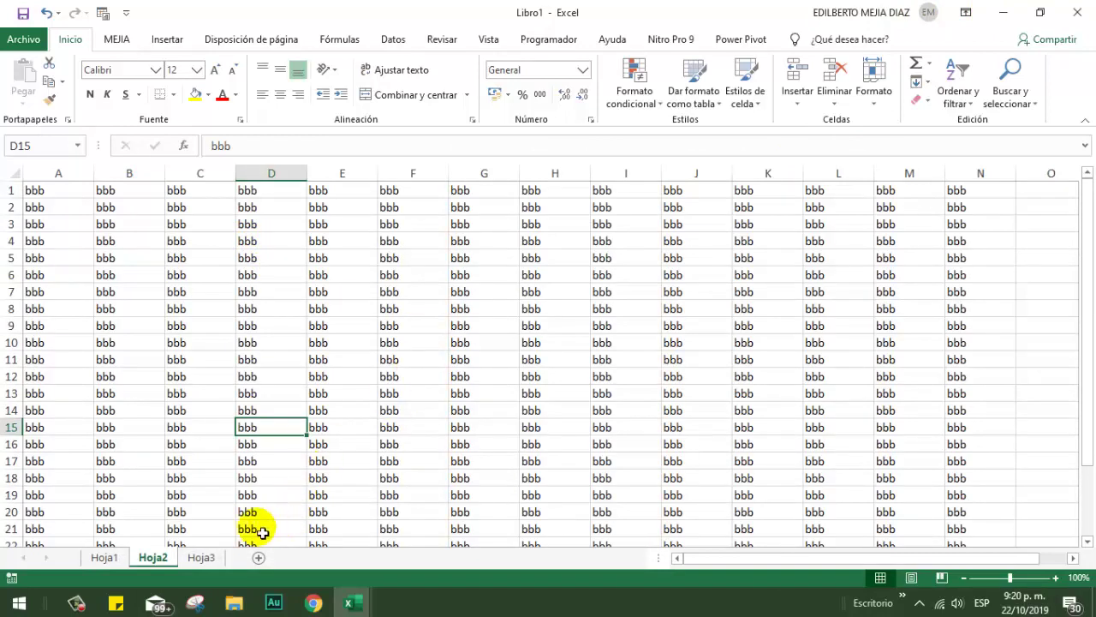
left_click_drag(35, 191, 691, 495)
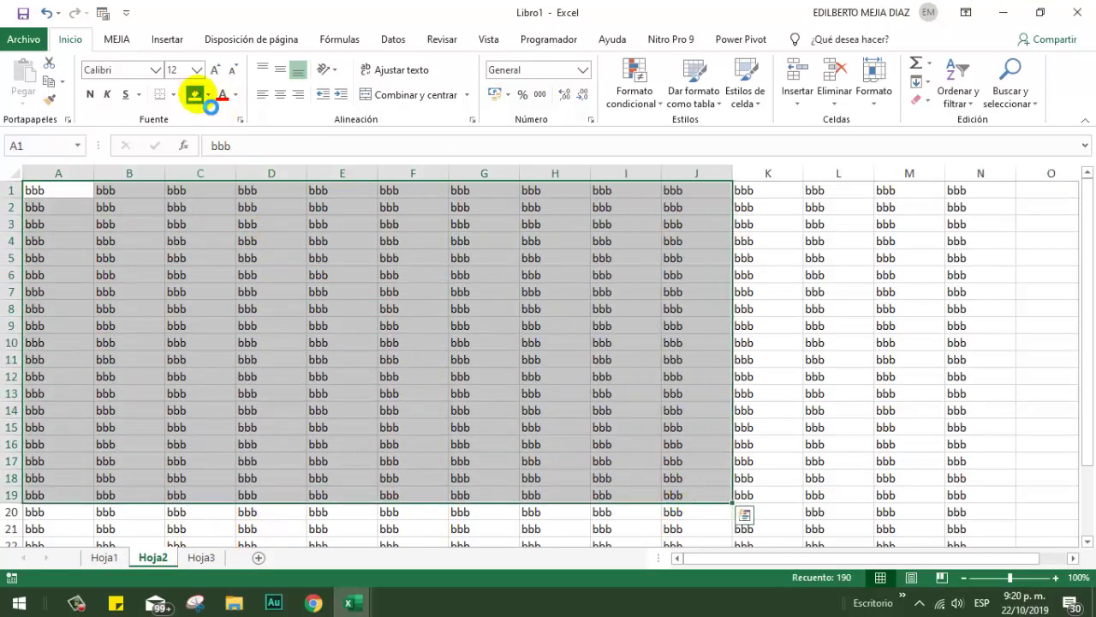
left_click(195, 95)
left_click(539, 288)
left_click(341, 278)
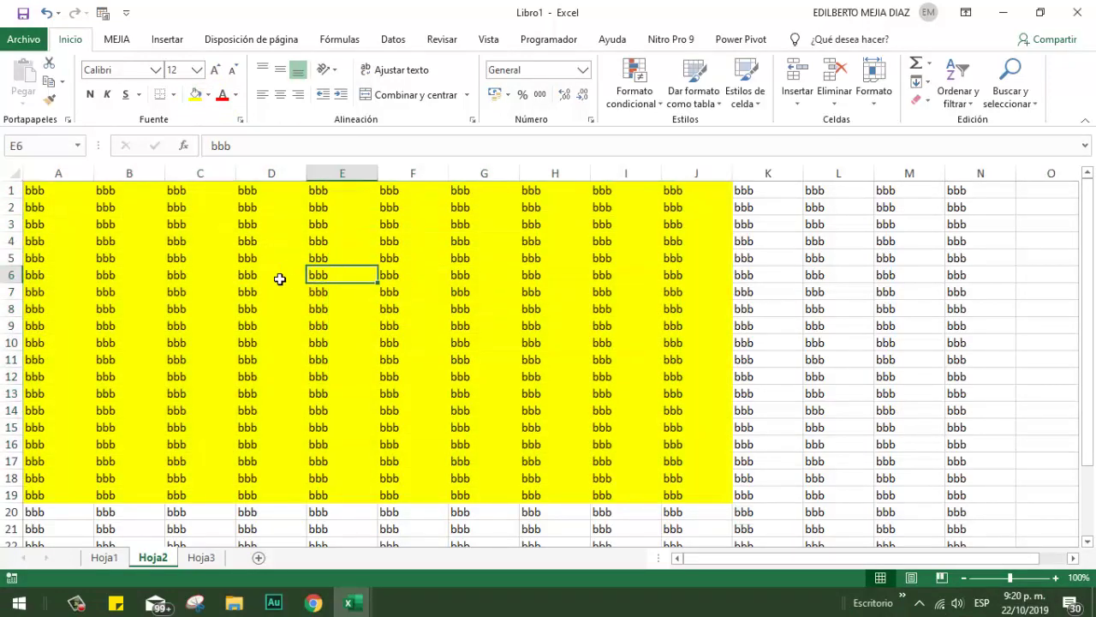
mouse_move(150, 174)
left_mouse_down()
mouse_move(447, 185)
mouse_move(408, 175)
left_mouse_up()
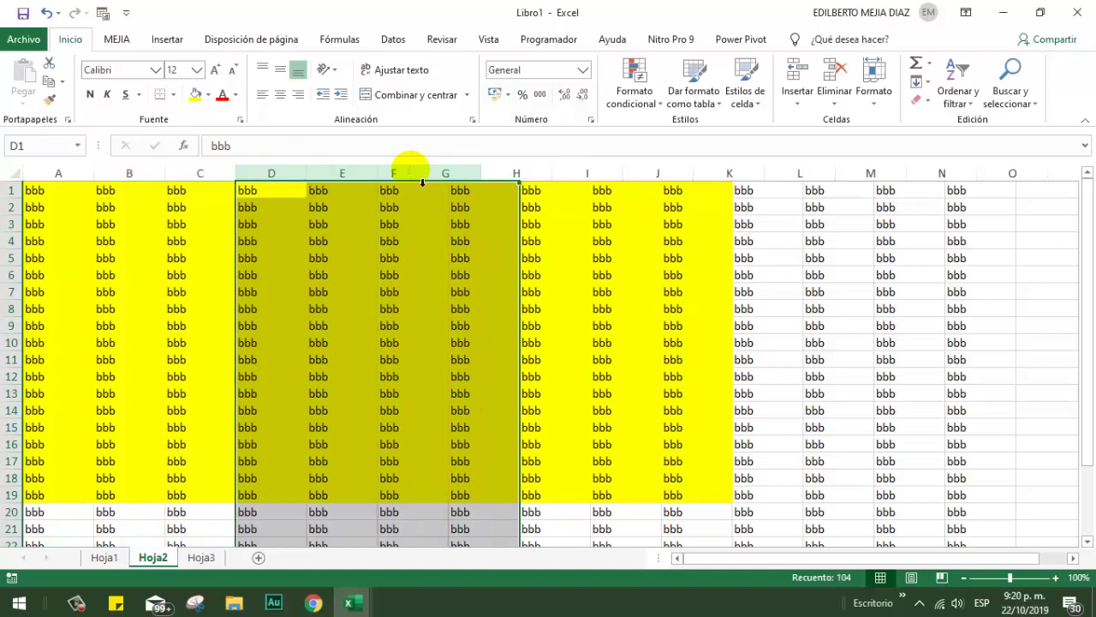
left_click_drag(253, 190, 349, 393)
Give D1:G13 Todos los bordes plus a Borde exterior grueso outline
left_click(173, 94)
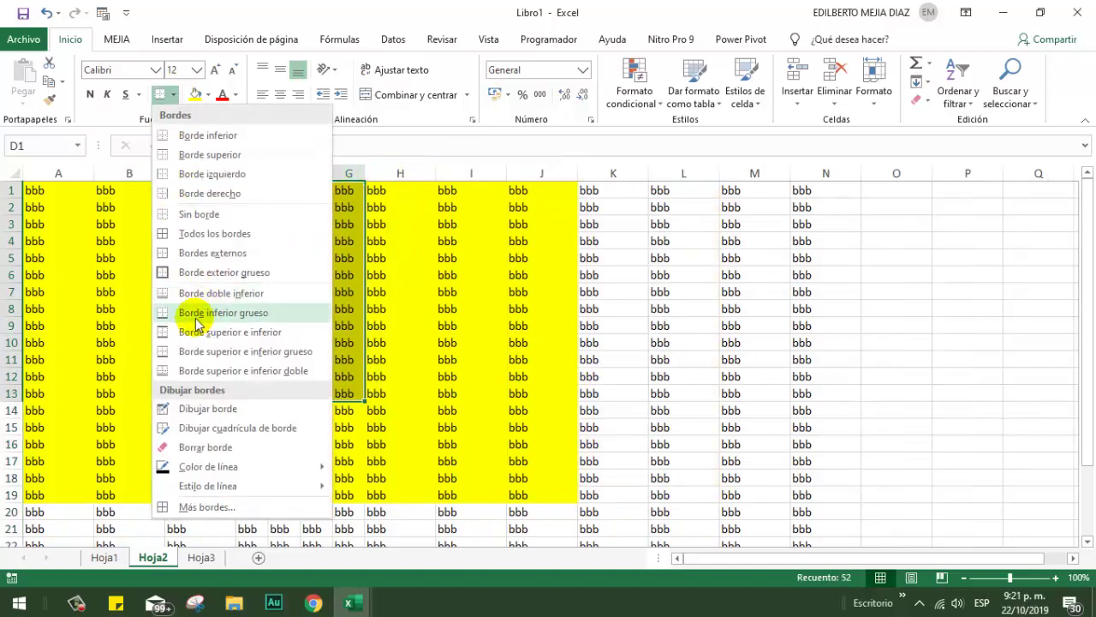
left_click(175, 233)
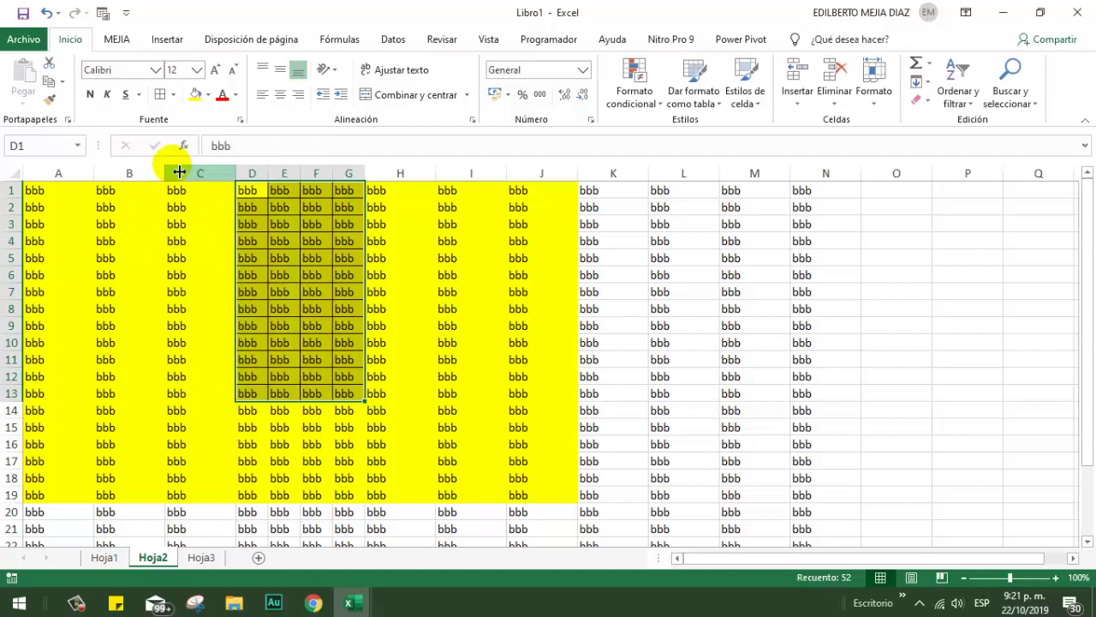
left_click(175, 96)
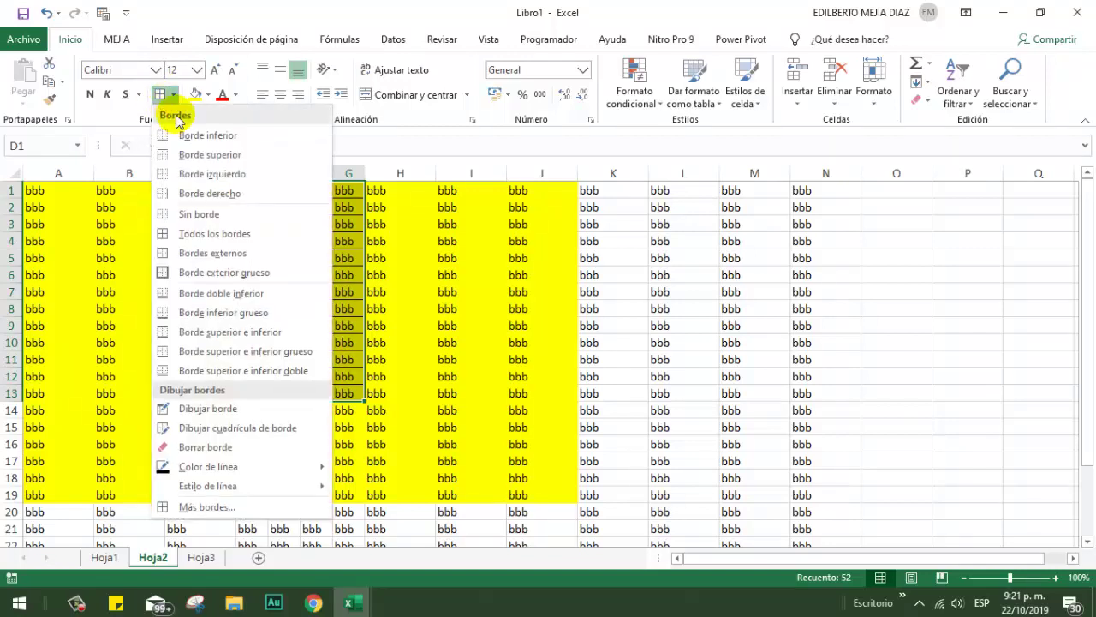
left_click(176, 271)
left_click(613, 325)
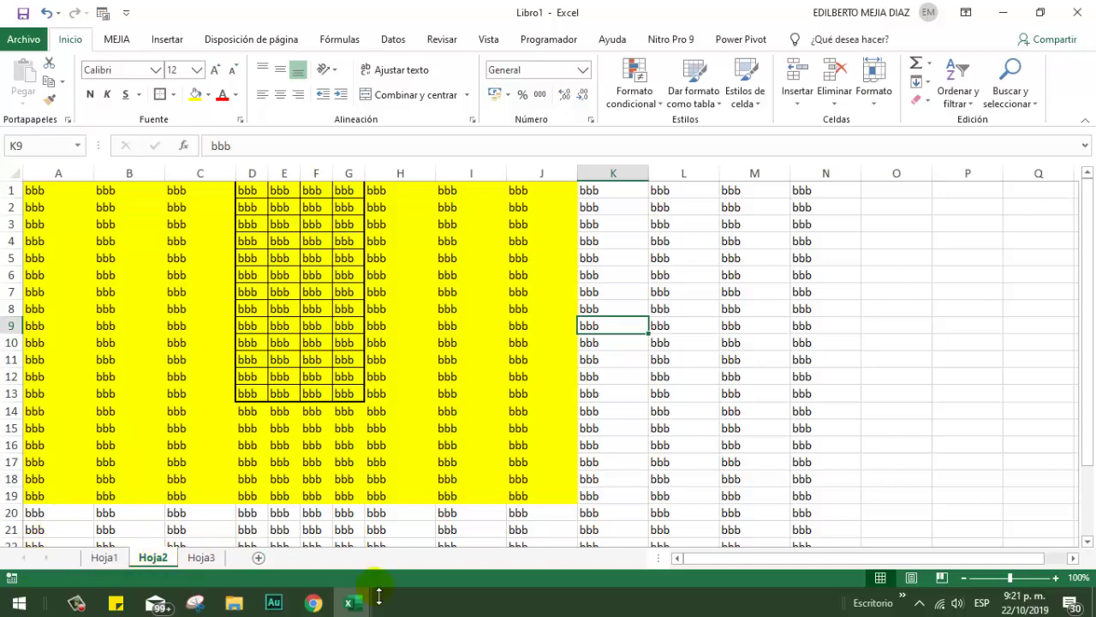
Bring Libro3 to the front, then minimize it to return to Libro1
mouse_move(353, 599)
left_click(416, 514)
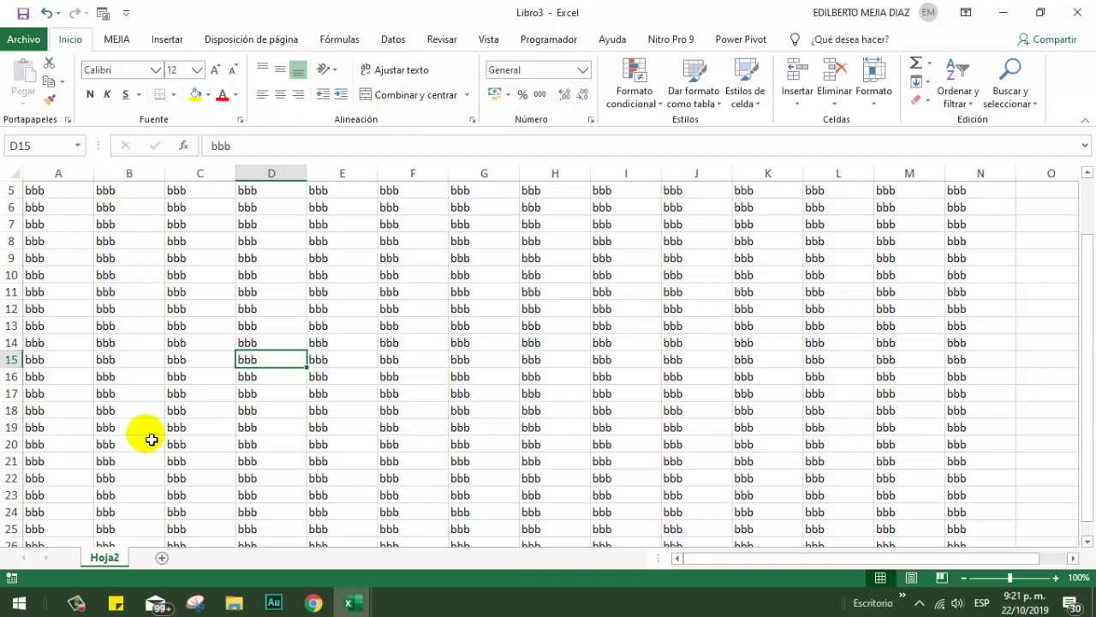
left_click(1003, 12)
Copy Hoja2 to Libro3 at (mover al final) with Crear una copia ticked
right_click(152, 557)
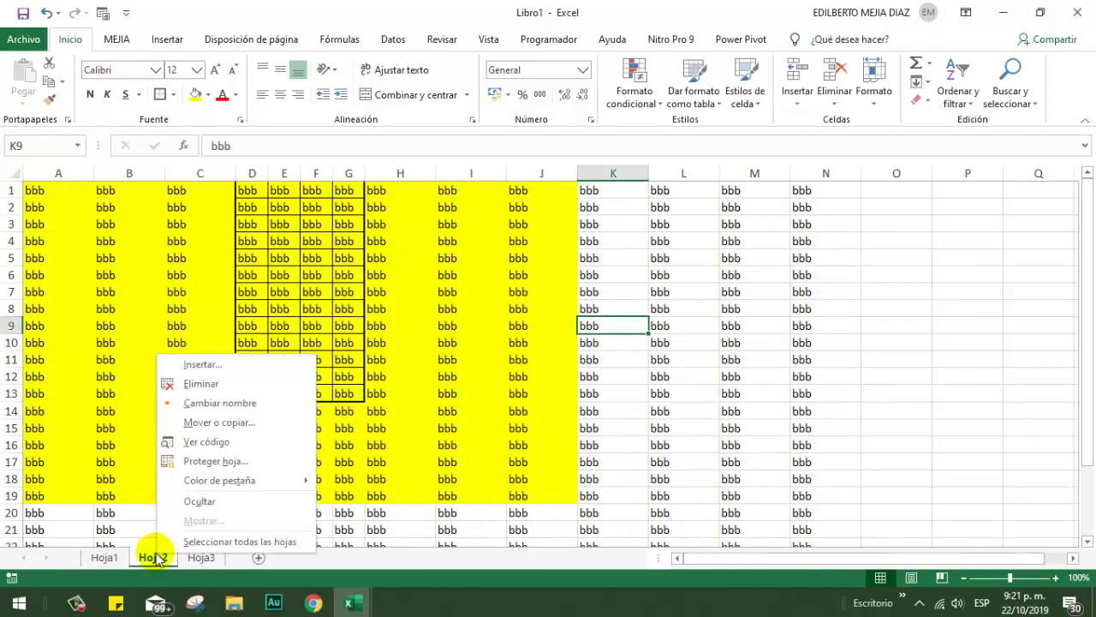
left_click(221, 421)
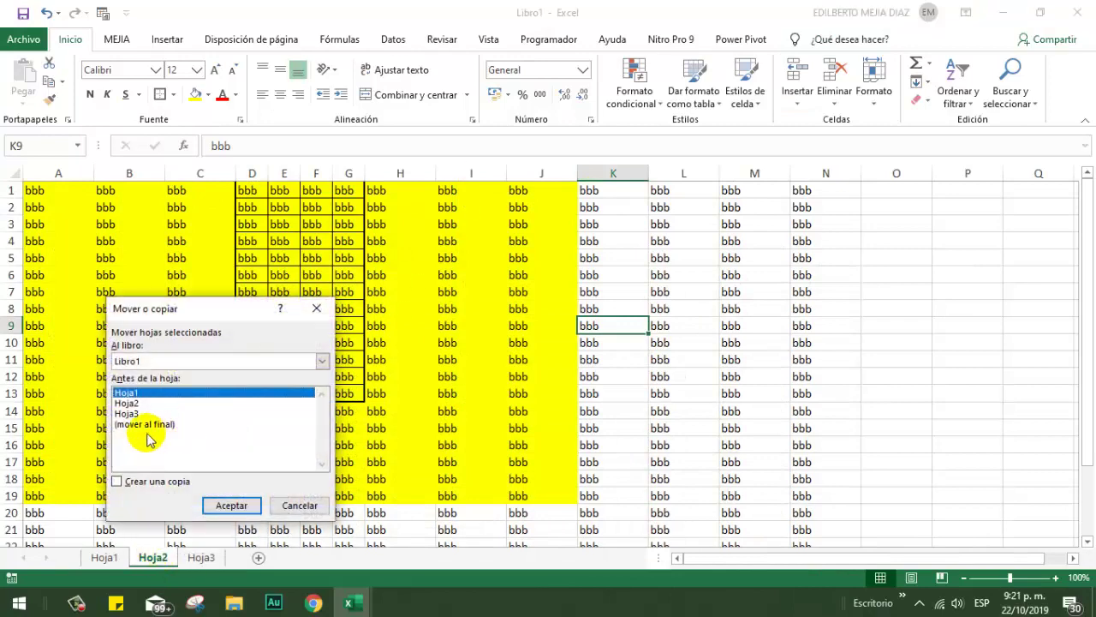
left_click(228, 360)
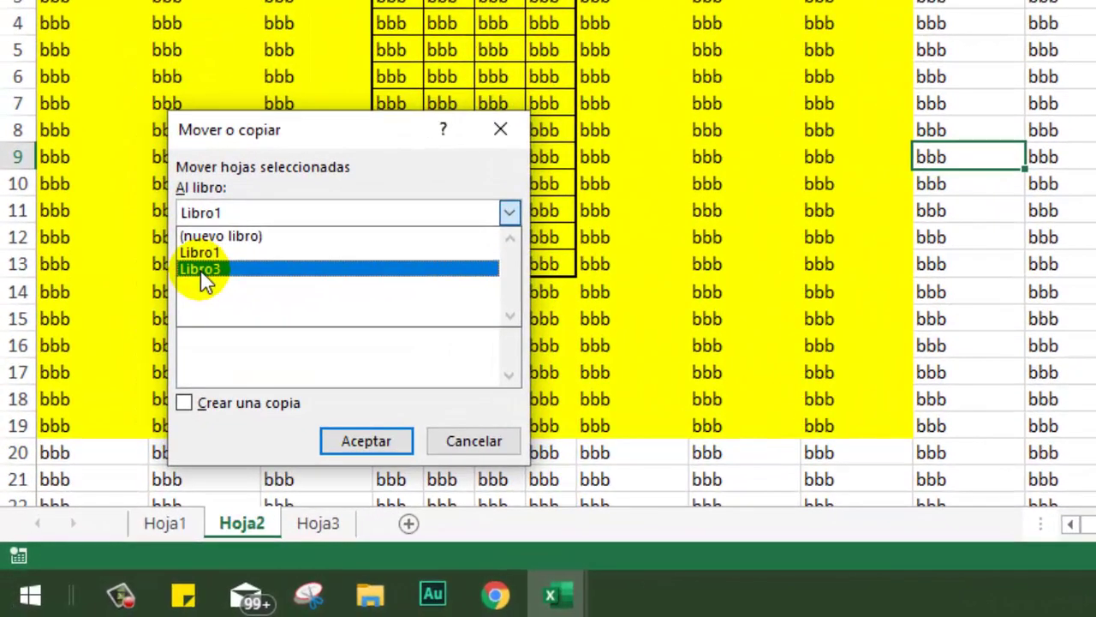
left_click(126, 402)
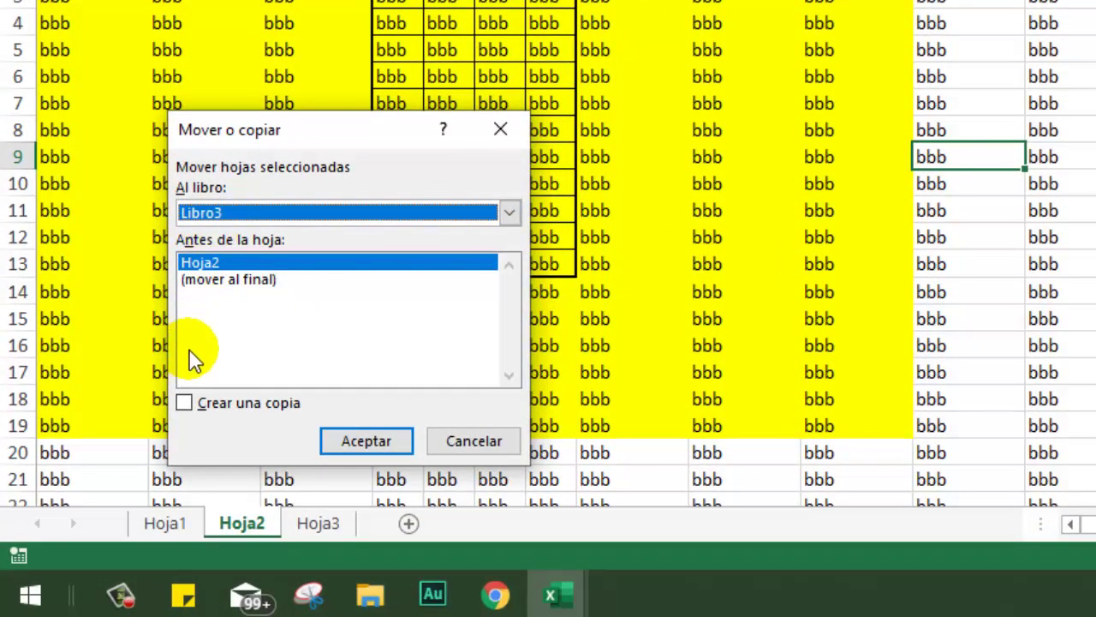
left_click(216, 283)
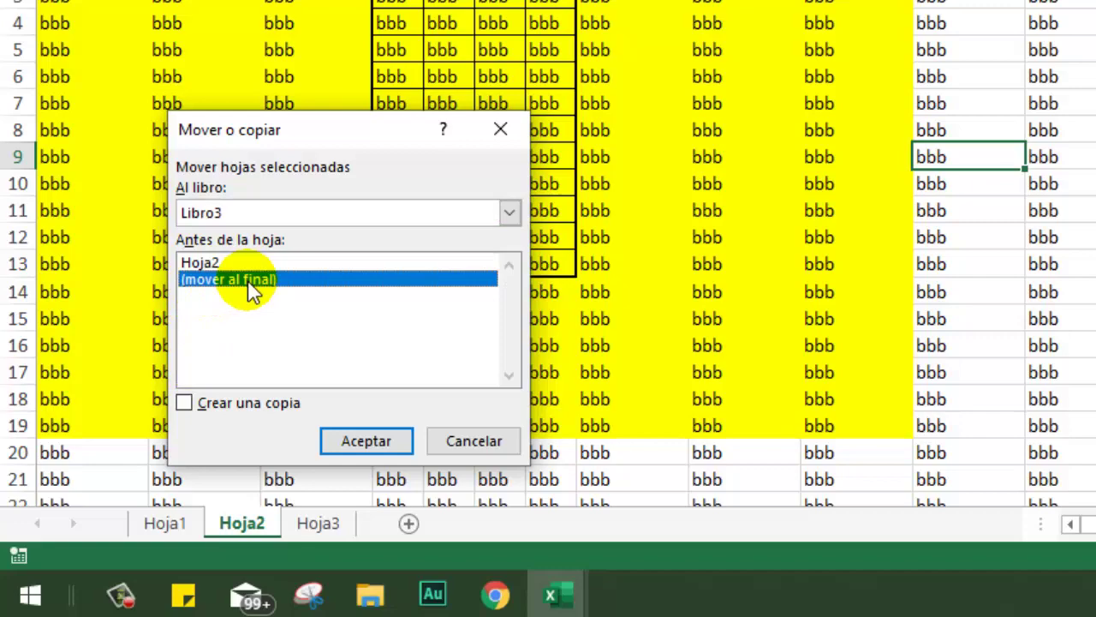
left_click(184, 402)
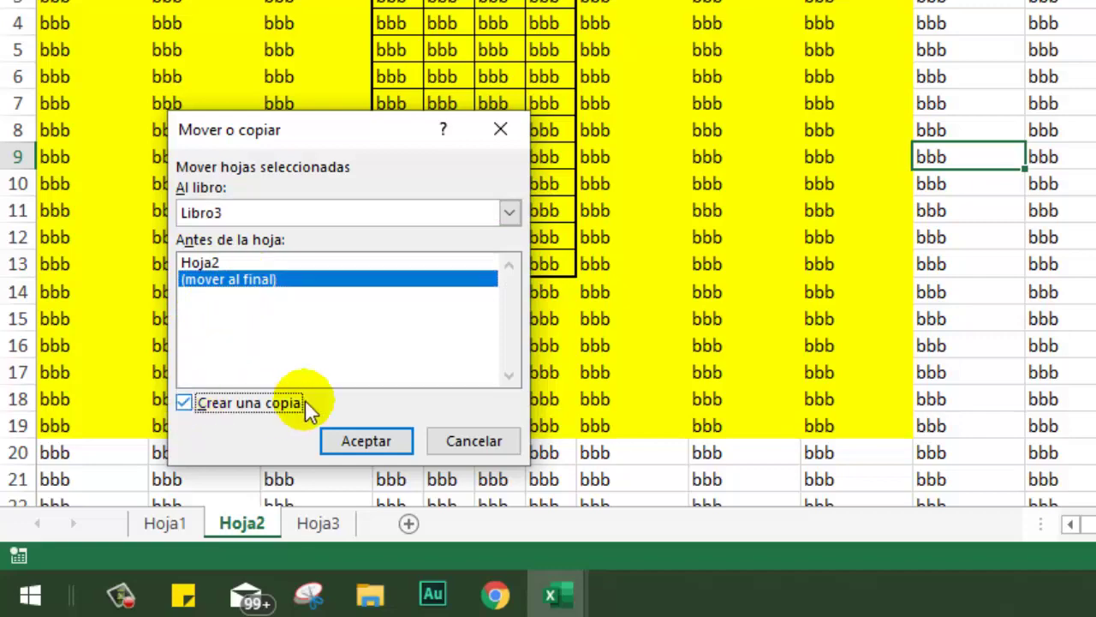
left_click(363, 441)
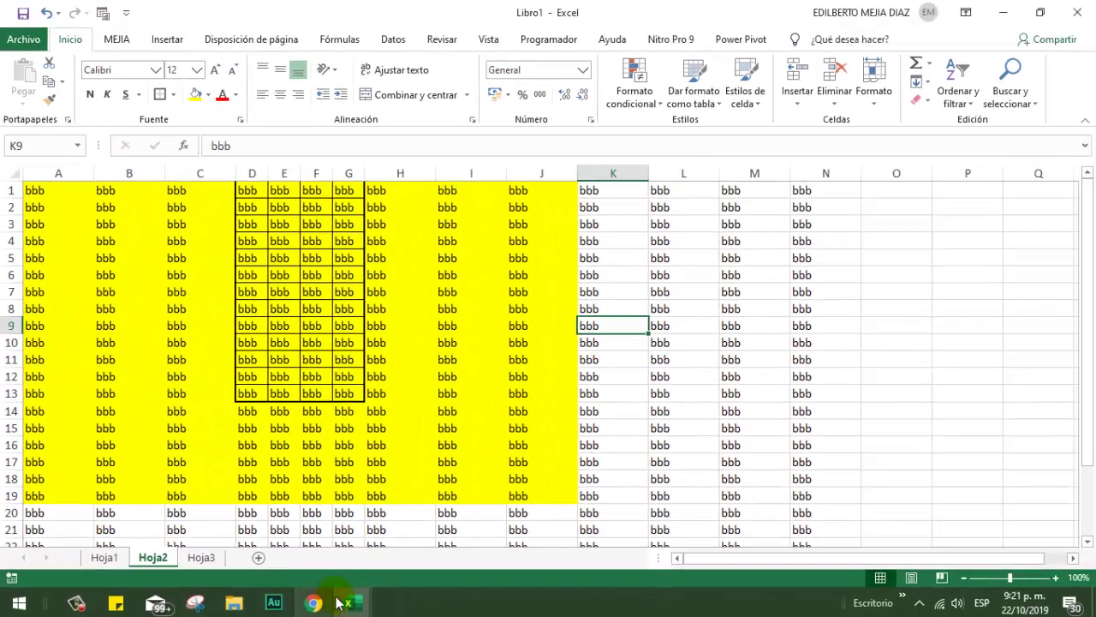
Switch to Libro3 and compare the plain Hoja2 with the formatted Hoja2 (2)
mouse_move(357, 605)
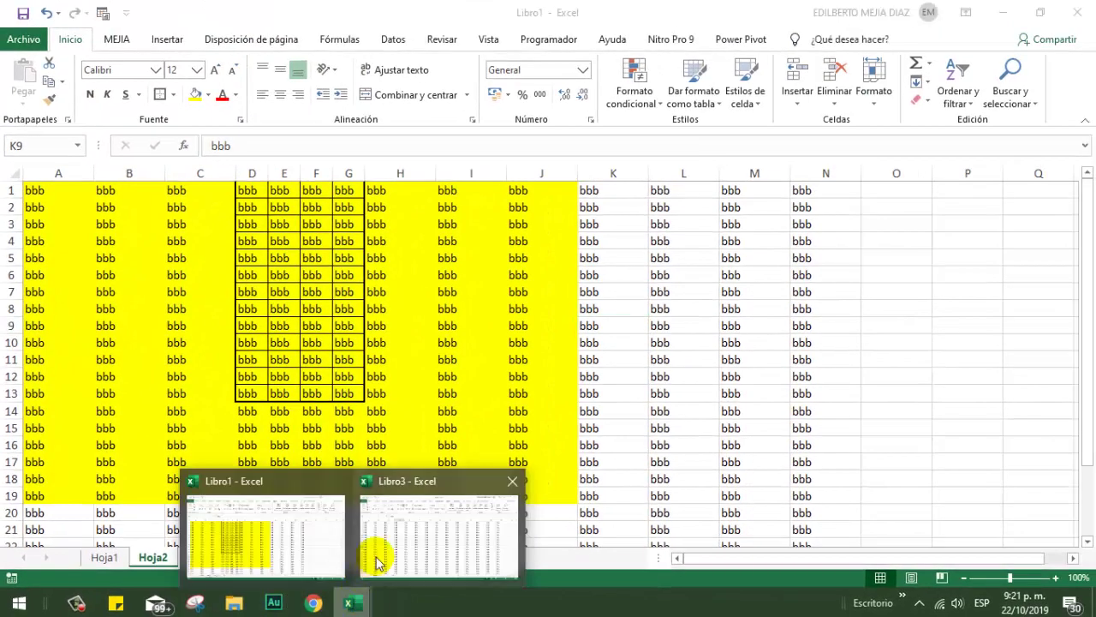
left_click(398, 527)
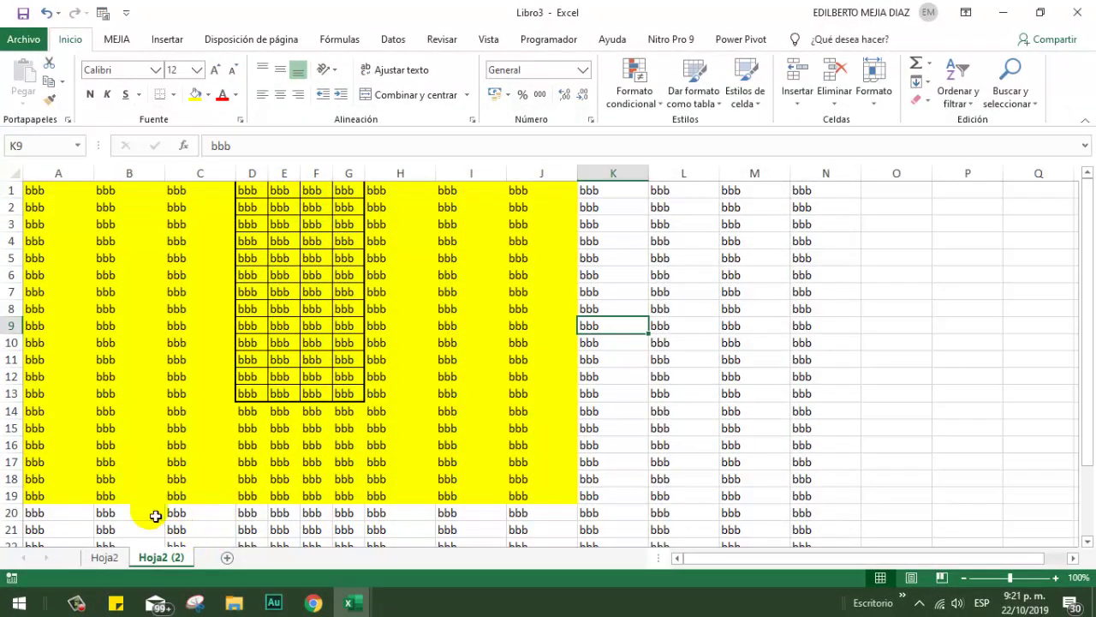
left_click(105, 557)
left_click(163, 557)
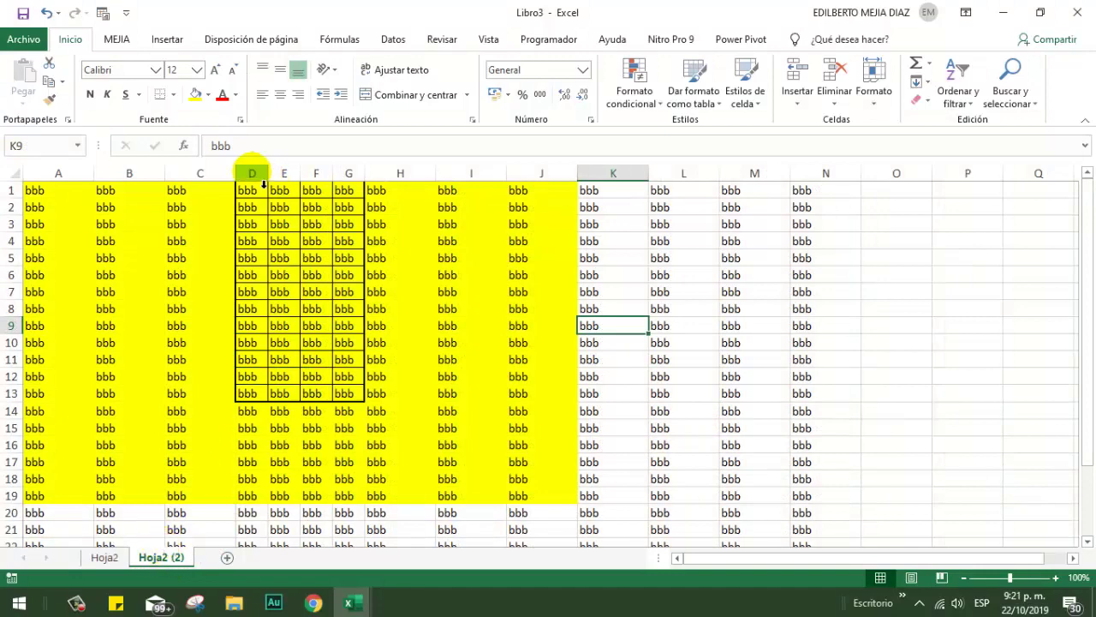
left_click_drag(253, 174, 350, 173)
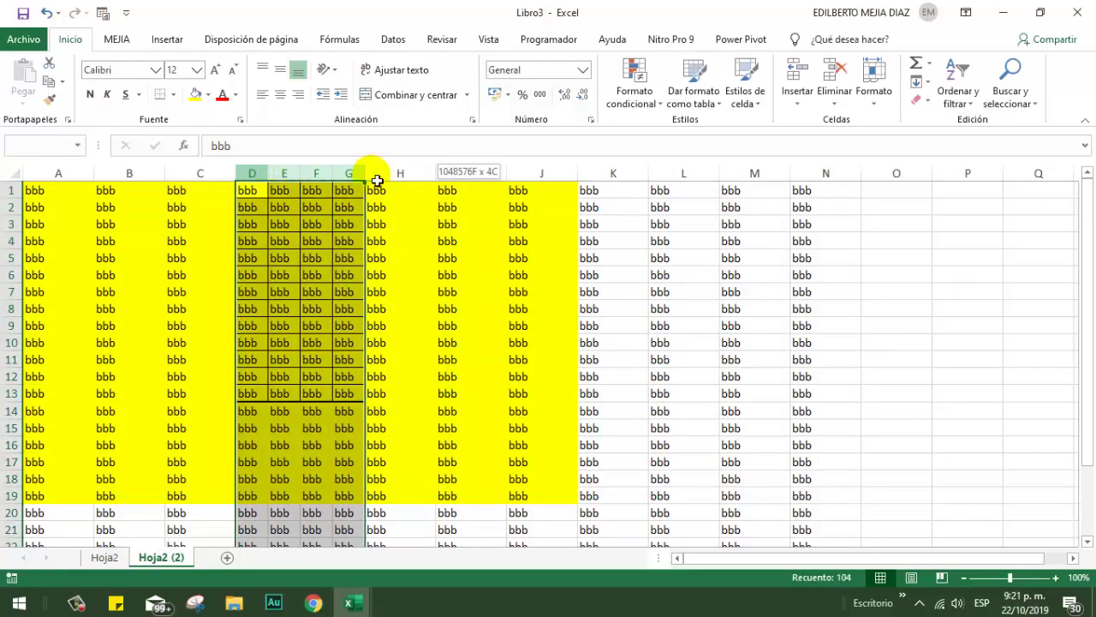
left_click(430, 279)
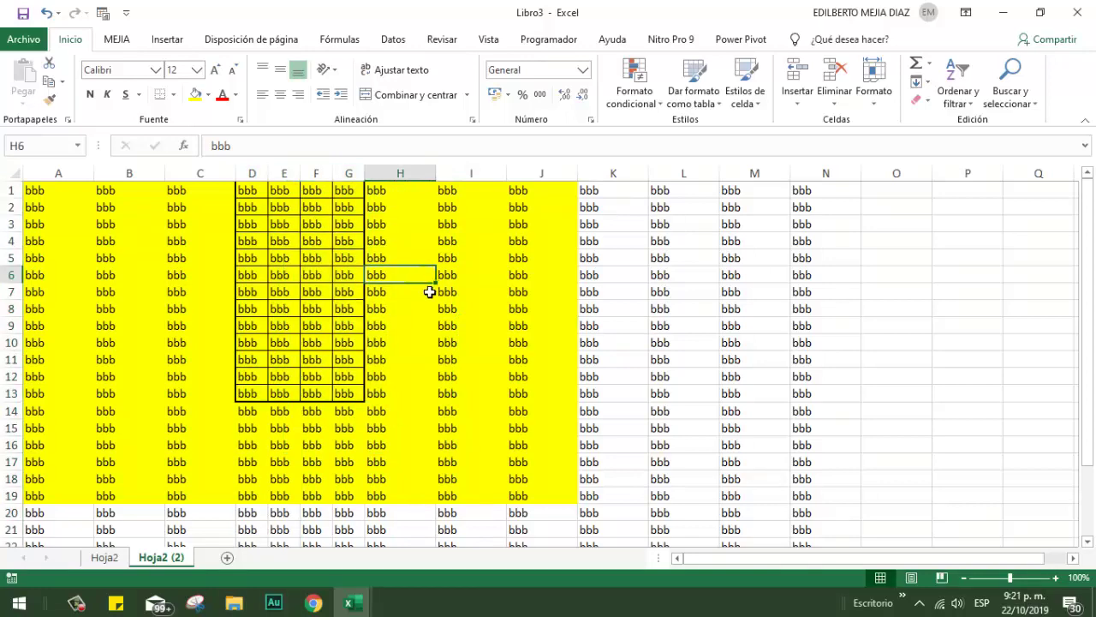
Add a new sheet, Hoja4, with the copied bbb cells pasted, then show Hoja2
left_click(12, 173)
key("ctrl+c")
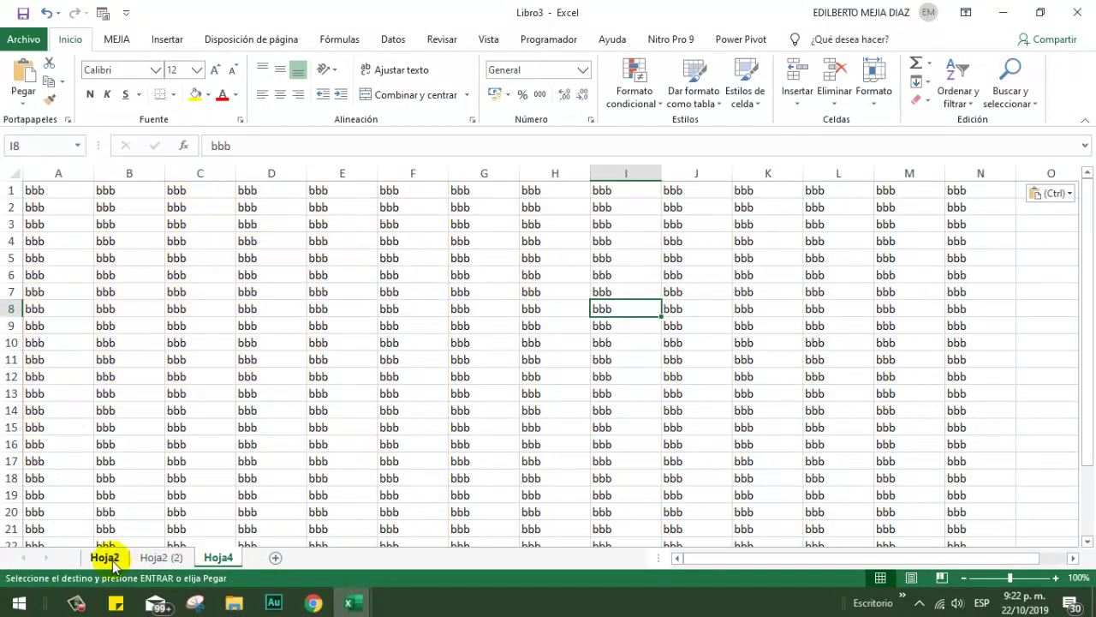
left_click(111, 559)
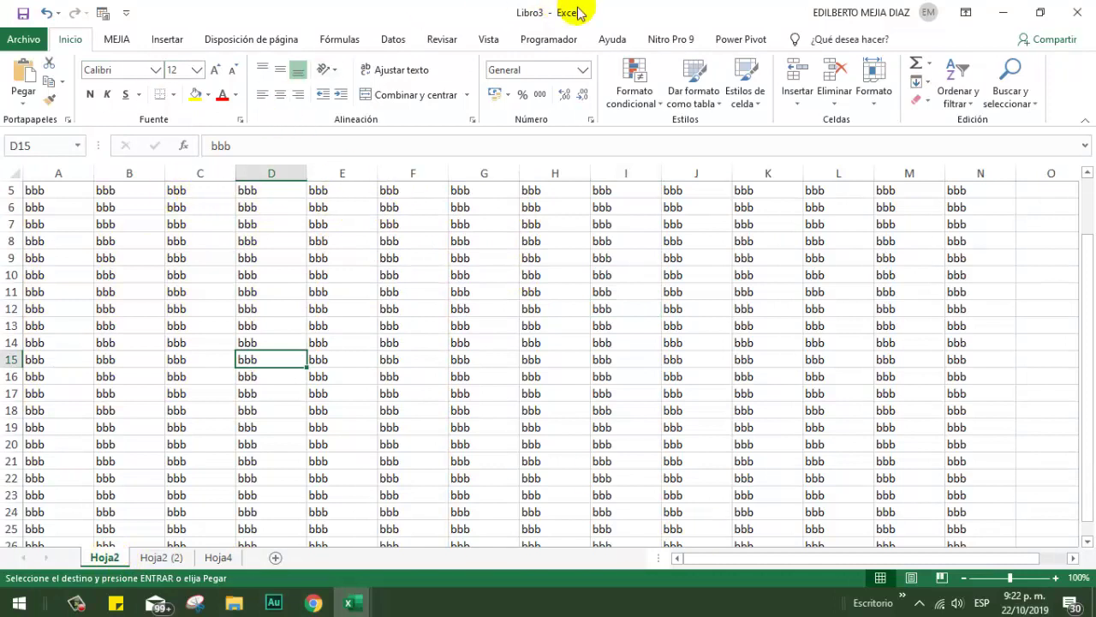
Duplicate Hoja2 at (mover al final) with Crear una copia, then view Hoja2 (3)
right_click(109, 559)
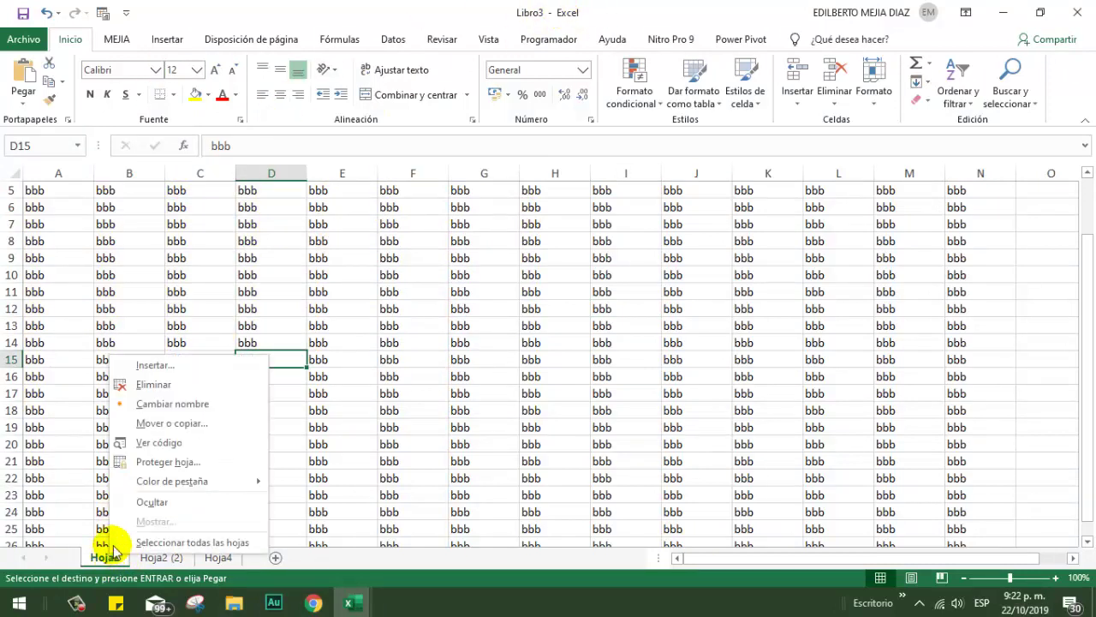
left_click(145, 423)
left_click(90, 428)
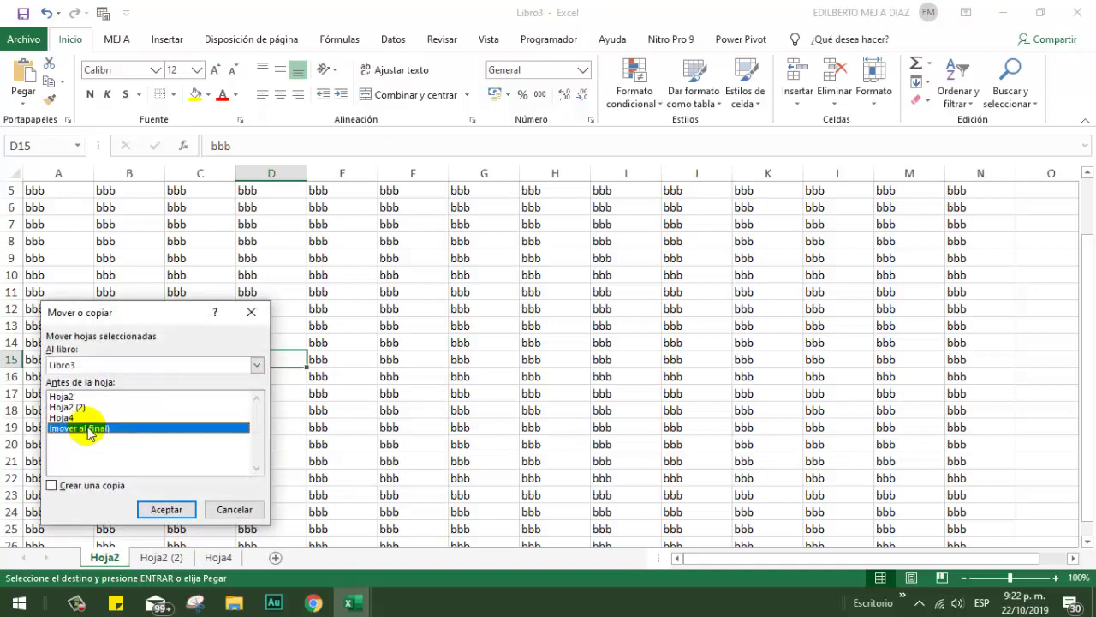
left_click(81, 486)
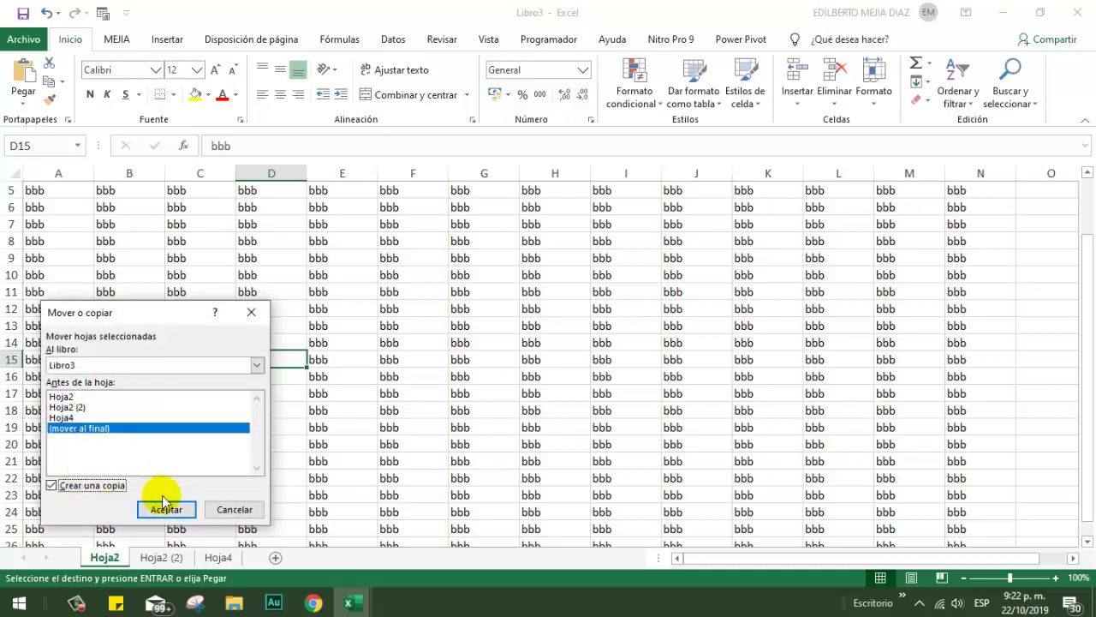
left_click(167, 511)
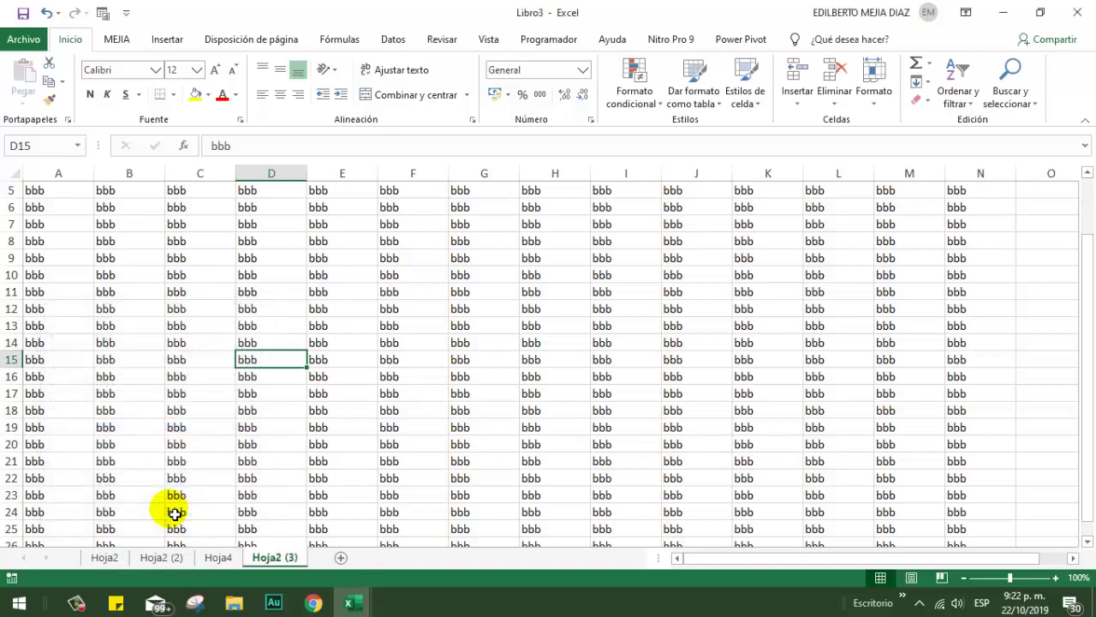
left_click(103, 558)
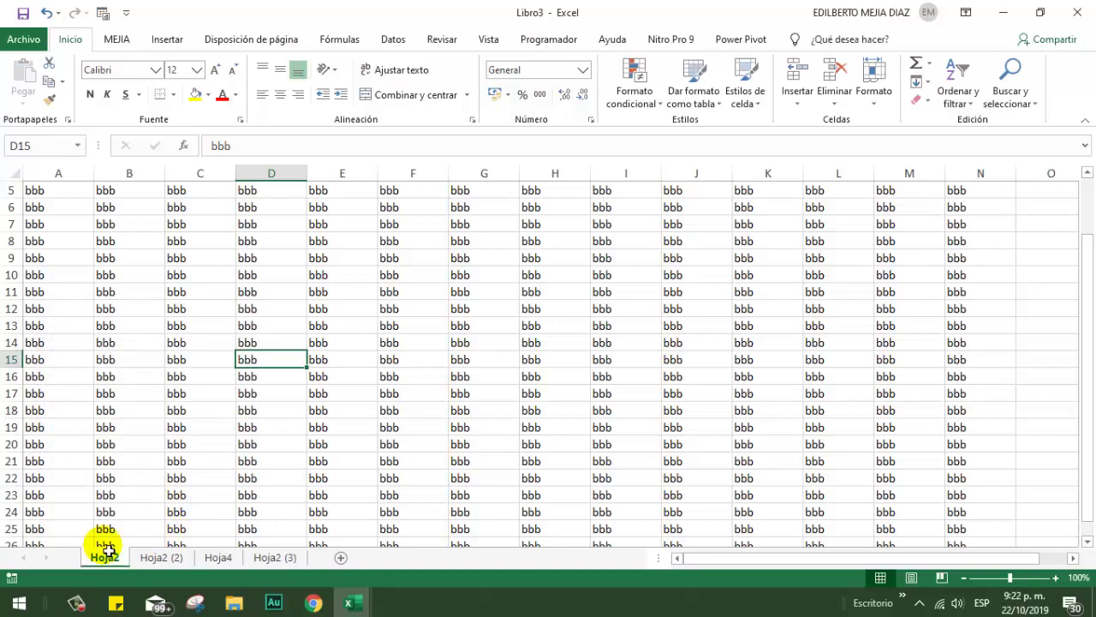
left_click(281, 563)
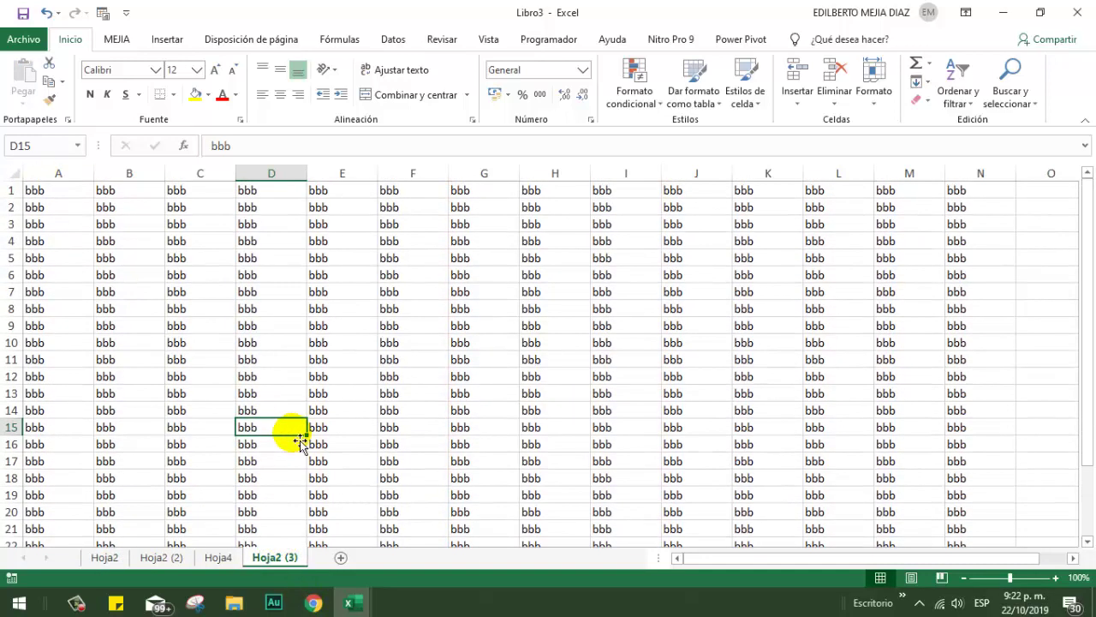